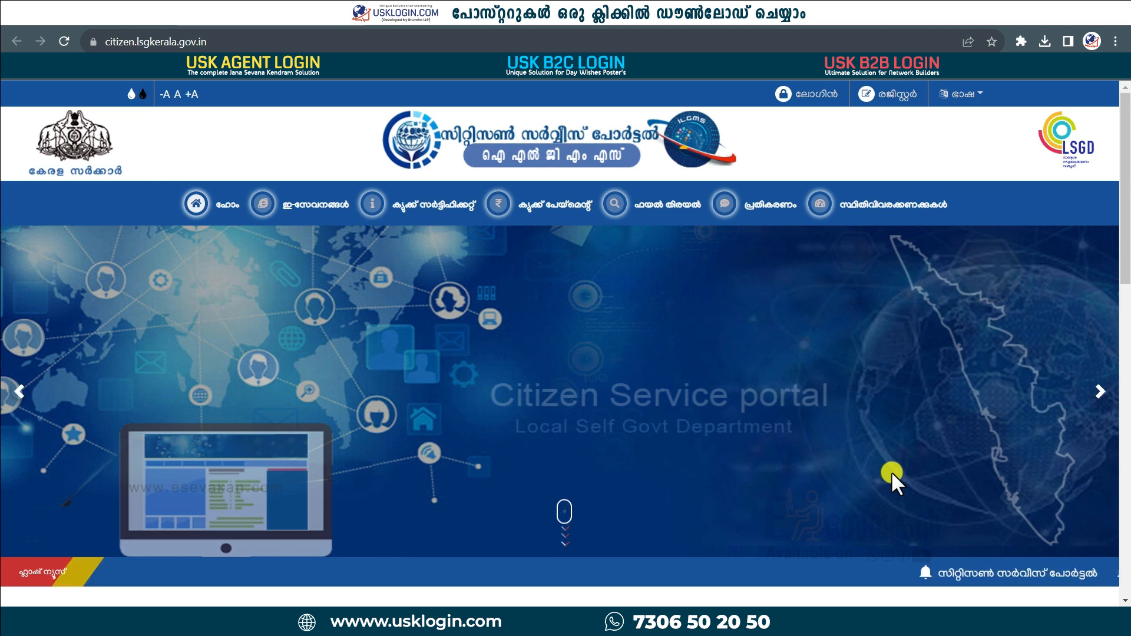
Log in with the autofilled username and password after entering the captcha code.
{"action": "left_click", "coordinate": [815, 94]}
{"action": "left_click", "coordinate": [532, 355]}
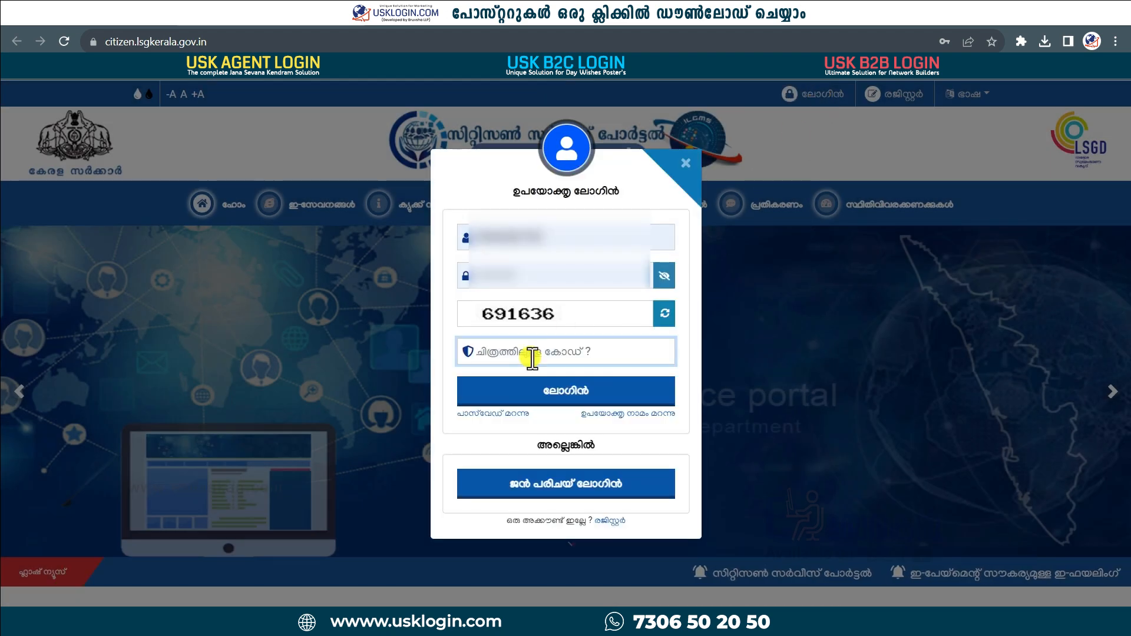
{"action": "type", "text": "691636"}
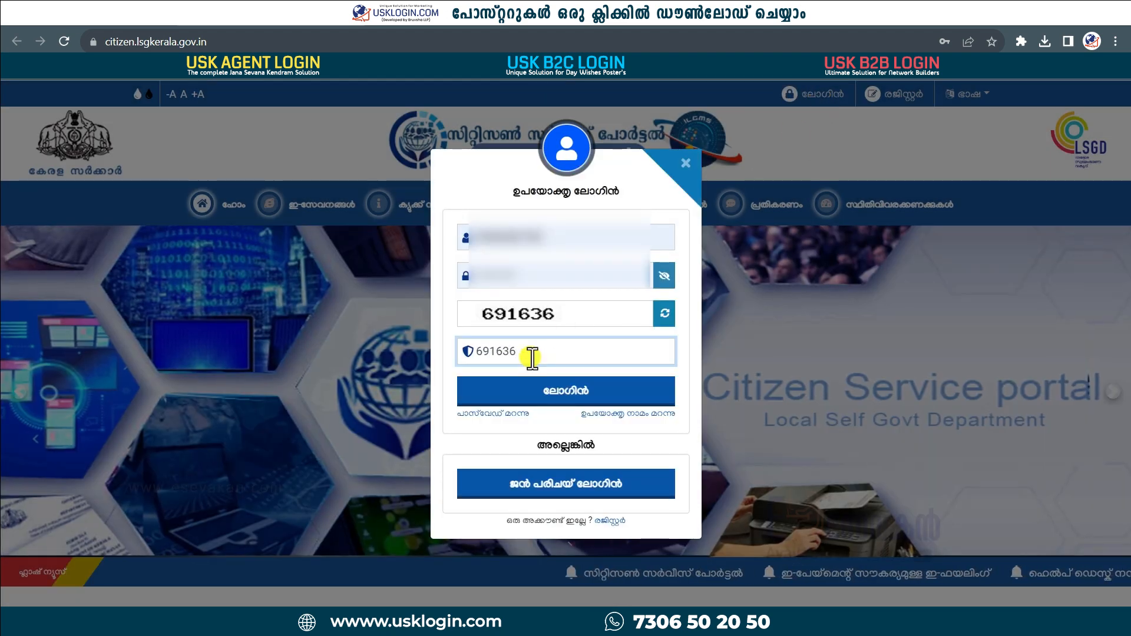
{"action": "left_click", "coordinate": [567, 392]}
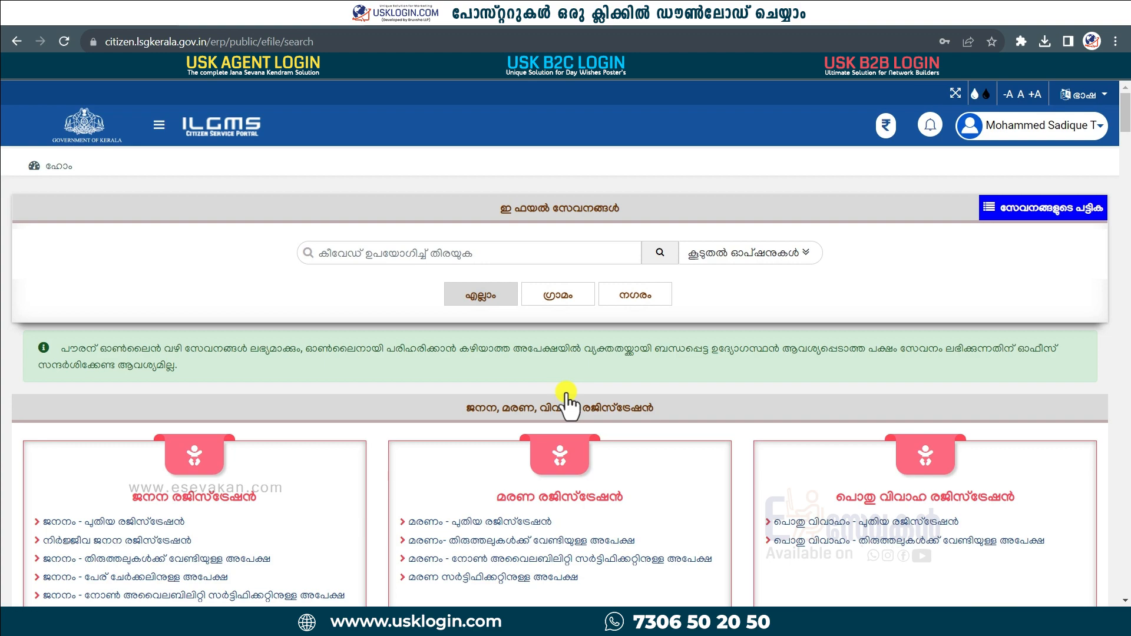
Keep the interface in മലയാളം and scroll down to the കെട്ടിടങ്ങൾ ownership-transfer services.
{"action": "left_click", "coordinate": [1087, 95]}
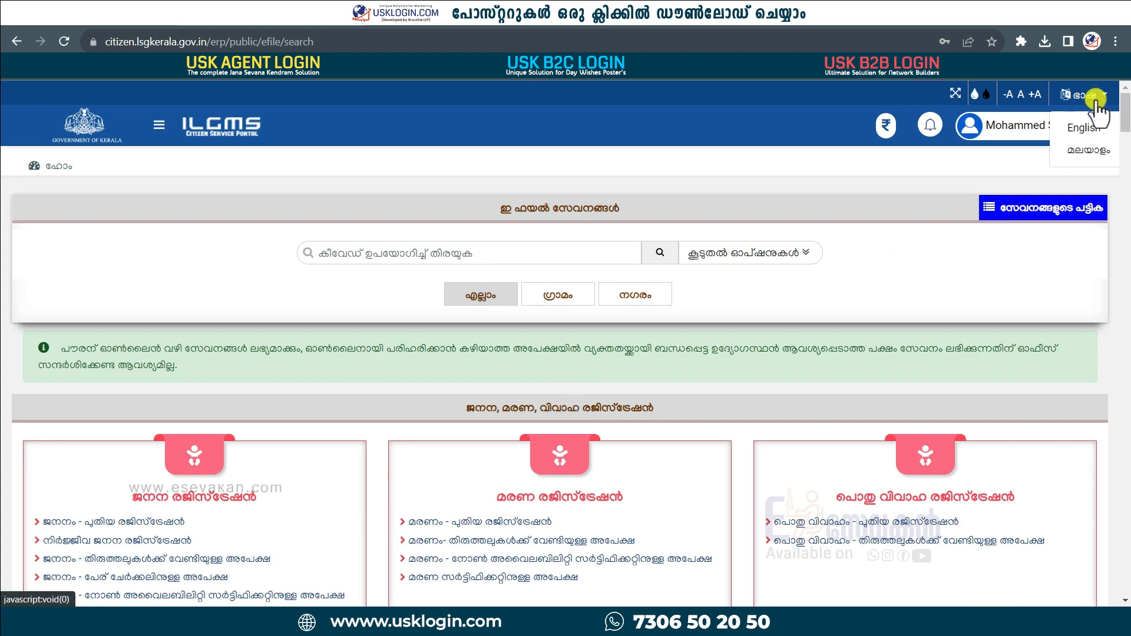
{"action": "left_click", "coordinate": [1081, 151]}
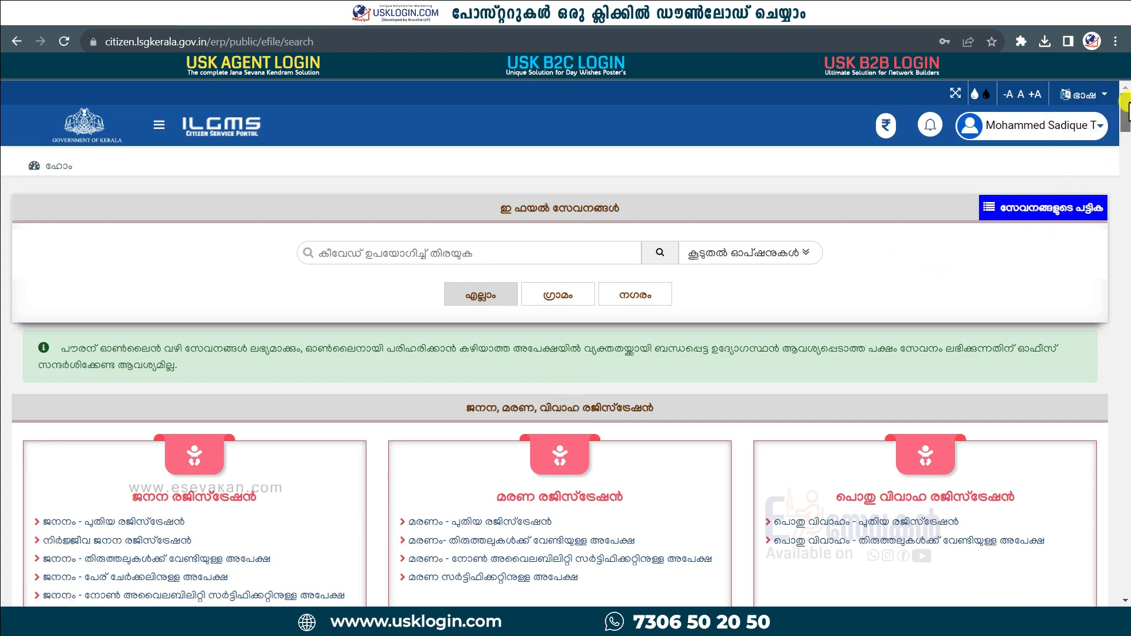
{"action": "left_click_drag", "start_coordinate": [1124, 118], "coordinate": [1126, 321]}
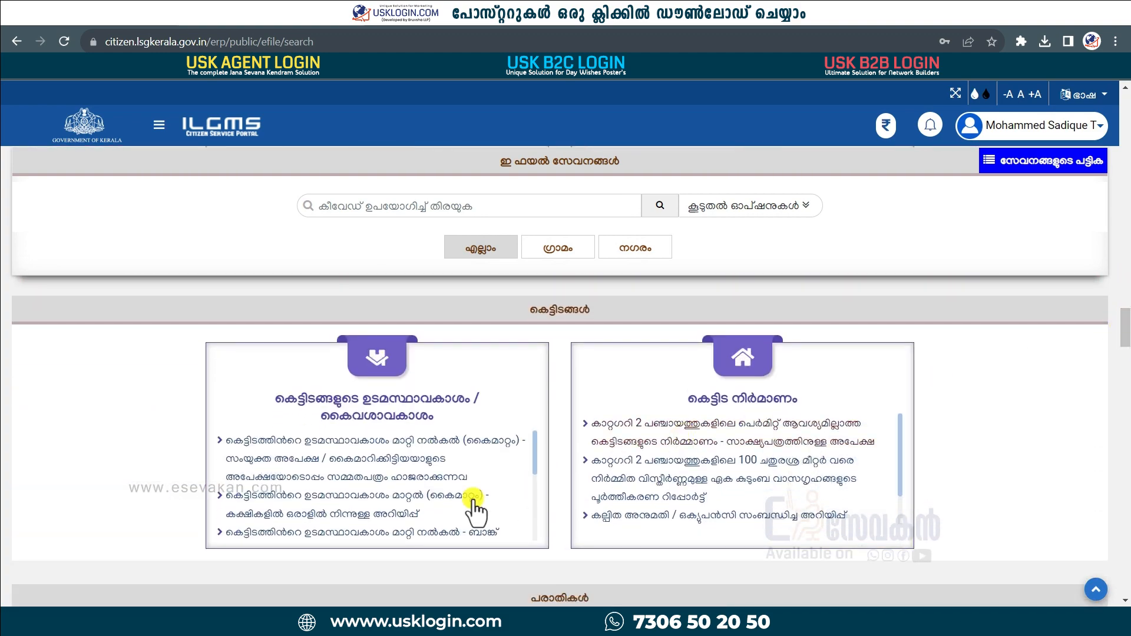
{"action": "left_click_drag", "start_coordinate": [532, 312], "coordinate": [599, 312]}
{"action": "left_click", "coordinate": [553, 368]}
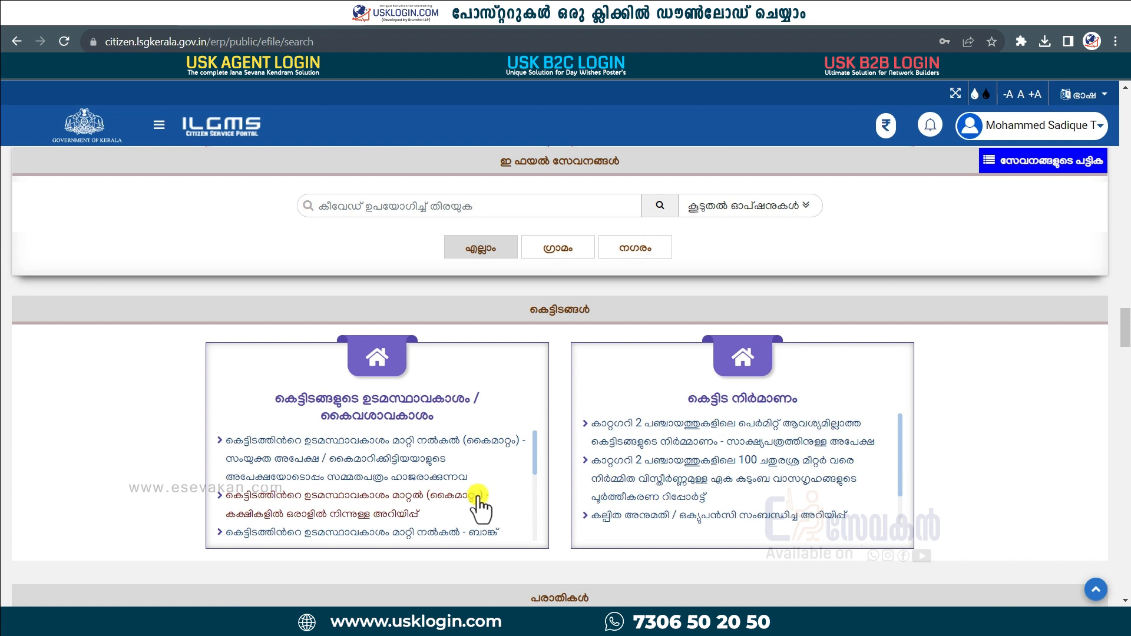
{"action": "scroll", "coordinate": [483, 494], "scroll_direction": "down", "scroll_amount": 1}
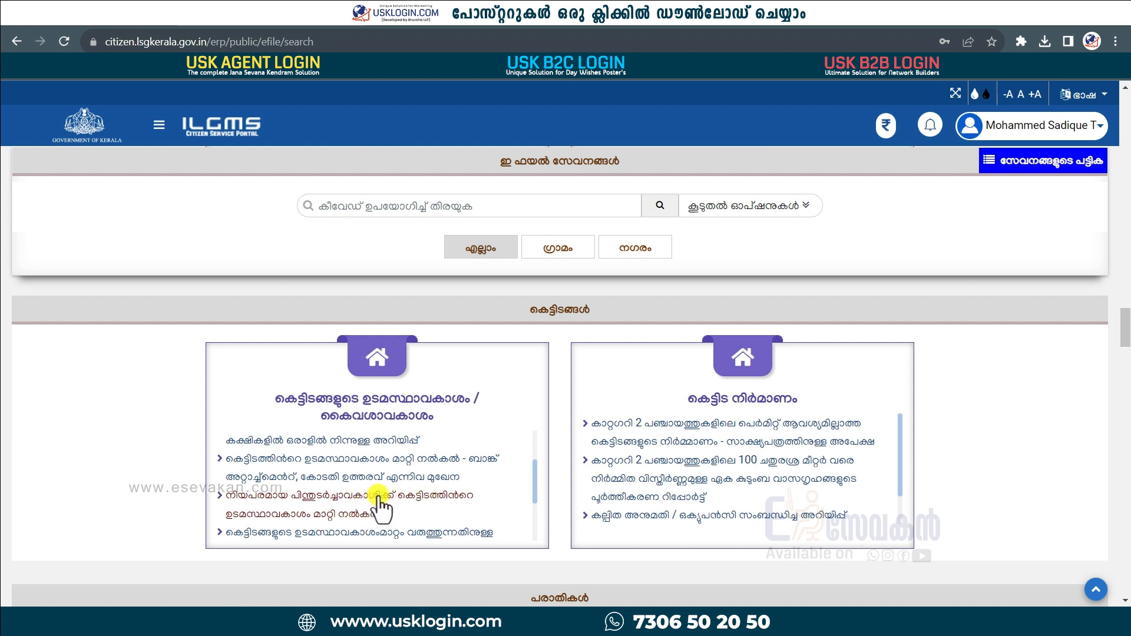
{"action": "scroll", "coordinate": [360, 509], "scroll_direction": "down", "scroll_amount": 3}
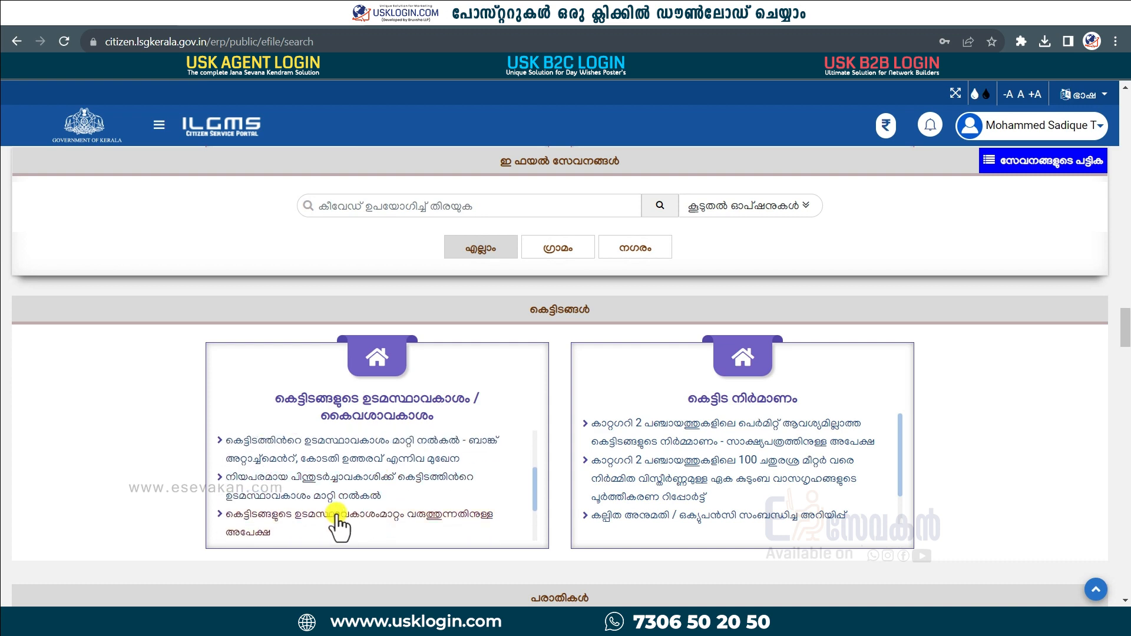
Start the legal-heir transfer application for ഇടുക്കി district, അറക്കുളം ഗ്രാമ പഞ്ചായത്ത് office.
{"action": "left_click", "coordinate": [347, 491]}
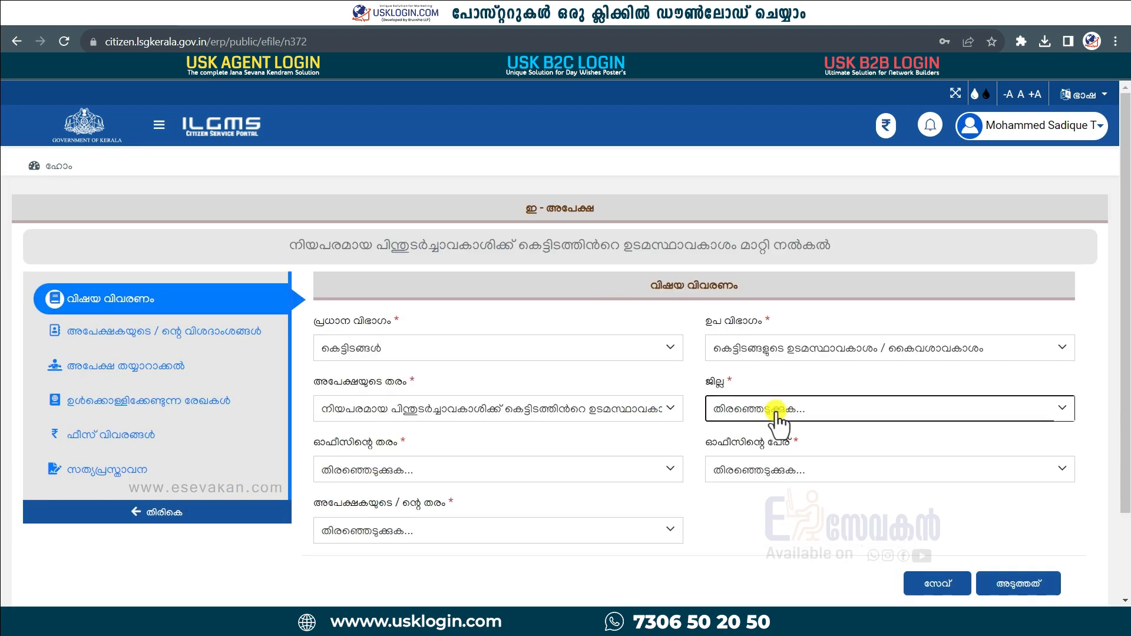
{"action": "left_click", "coordinate": [774, 412]}
{"action": "scroll", "coordinate": [792, 518], "scroll_direction": "down", "scroll_amount": 3}
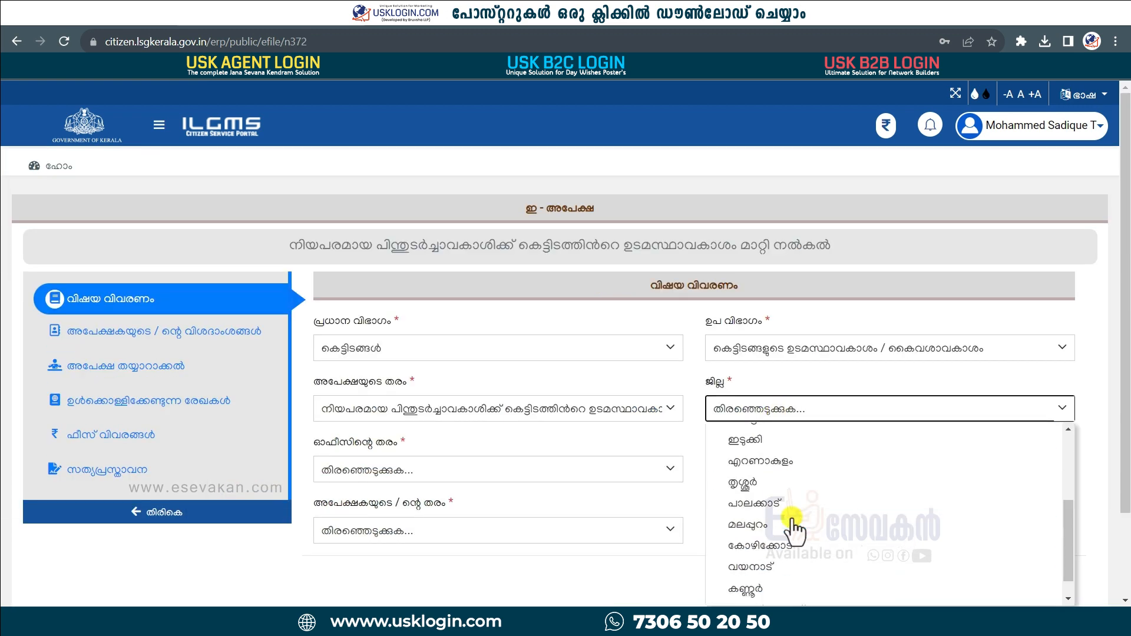
{"action": "left_click", "coordinate": [782, 437]}
{"action": "left_click", "coordinate": [613, 472]}
{"action": "scroll", "coordinate": [424, 553], "scroll_direction": "down", "scroll_amount": 1}
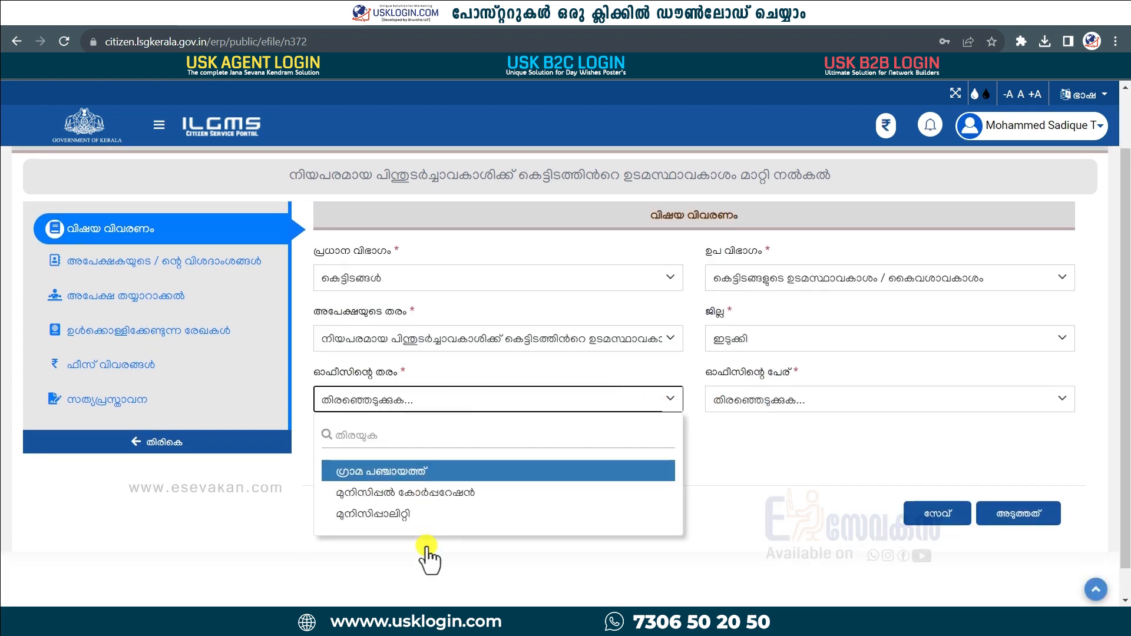
{"action": "left_click", "coordinate": [450, 469]}
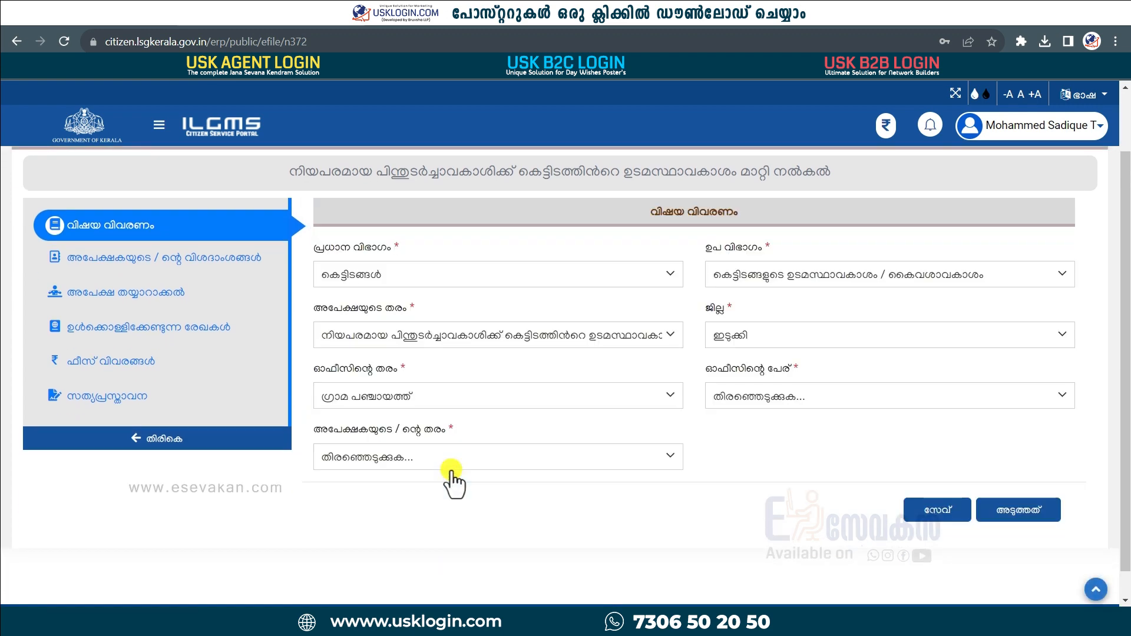
{"action": "left_click", "coordinate": [775, 397]}
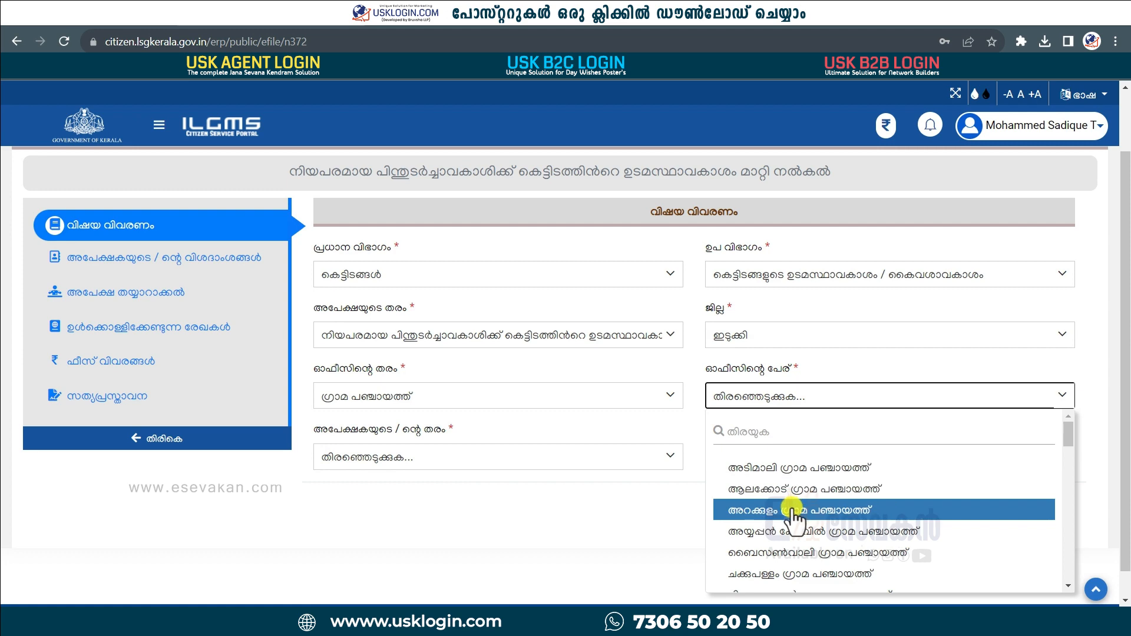
{"action": "left_click", "coordinate": [793, 511]}
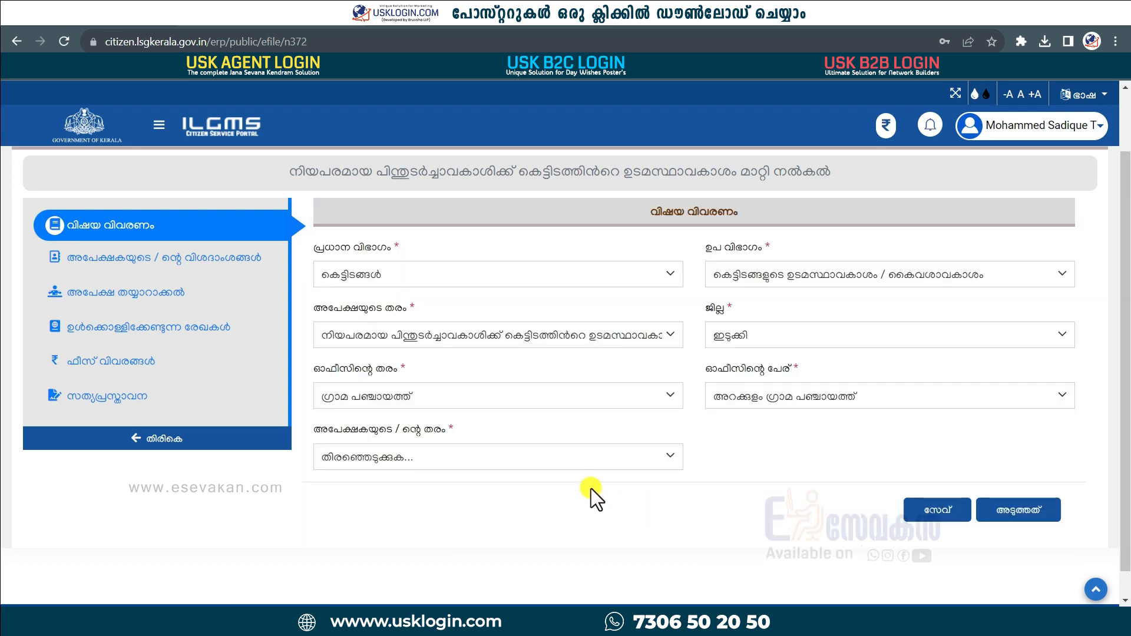
Set applicant type വ്യക്തിഗതം and category പൊതുവിഭാഗം, then save the subject details.
{"action": "left_click", "coordinate": [597, 458]}
{"action": "left_click", "coordinate": [533, 500]}
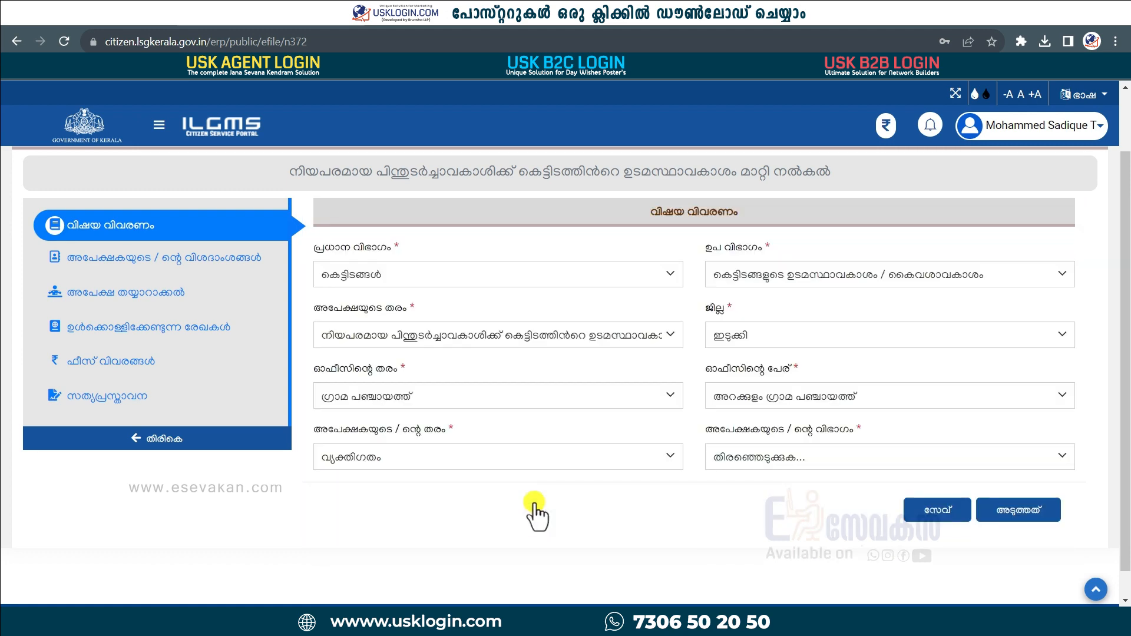
{"action": "left_click", "coordinate": [854, 462]}
{"action": "left_click", "coordinate": [790, 498]}
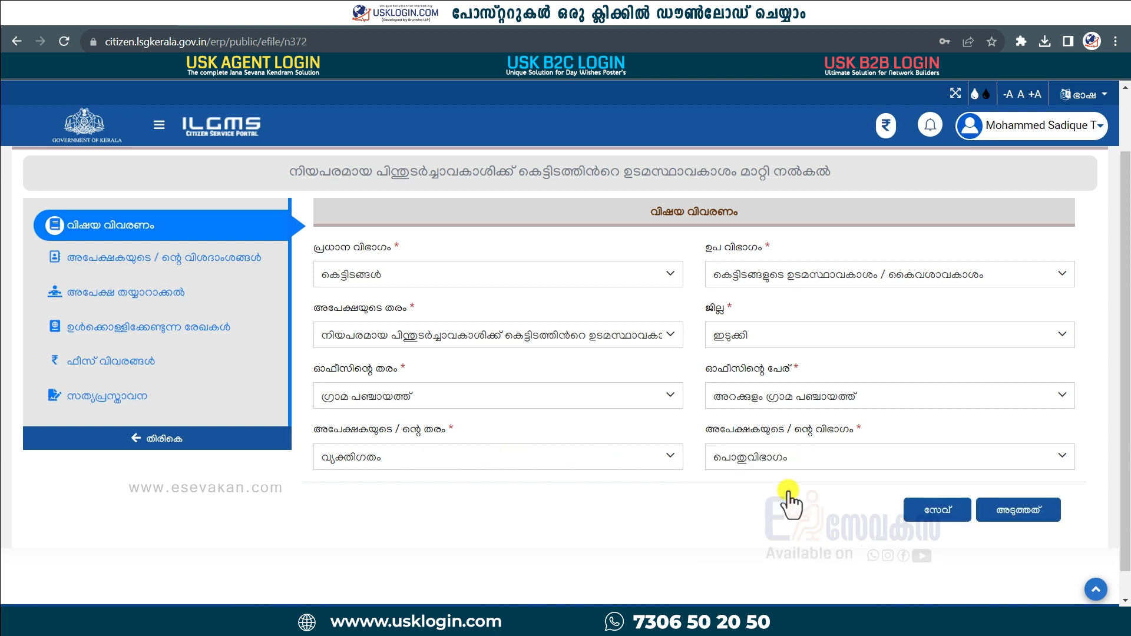
{"action": "left_click", "coordinate": [820, 462]}
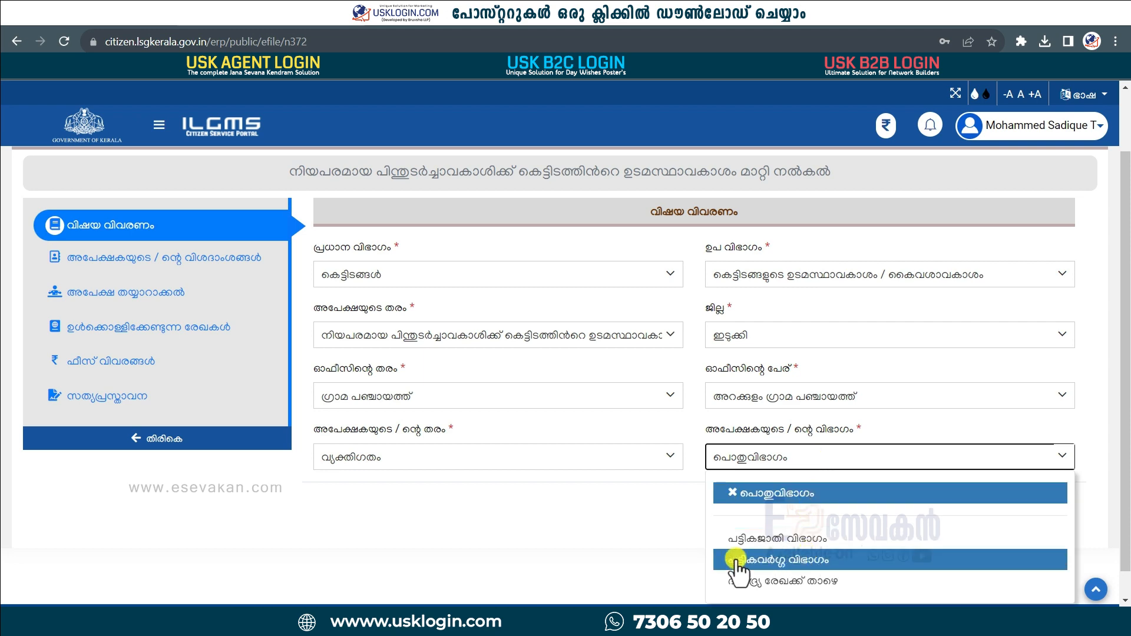
{"action": "left_click", "coordinate": [650, 548]}
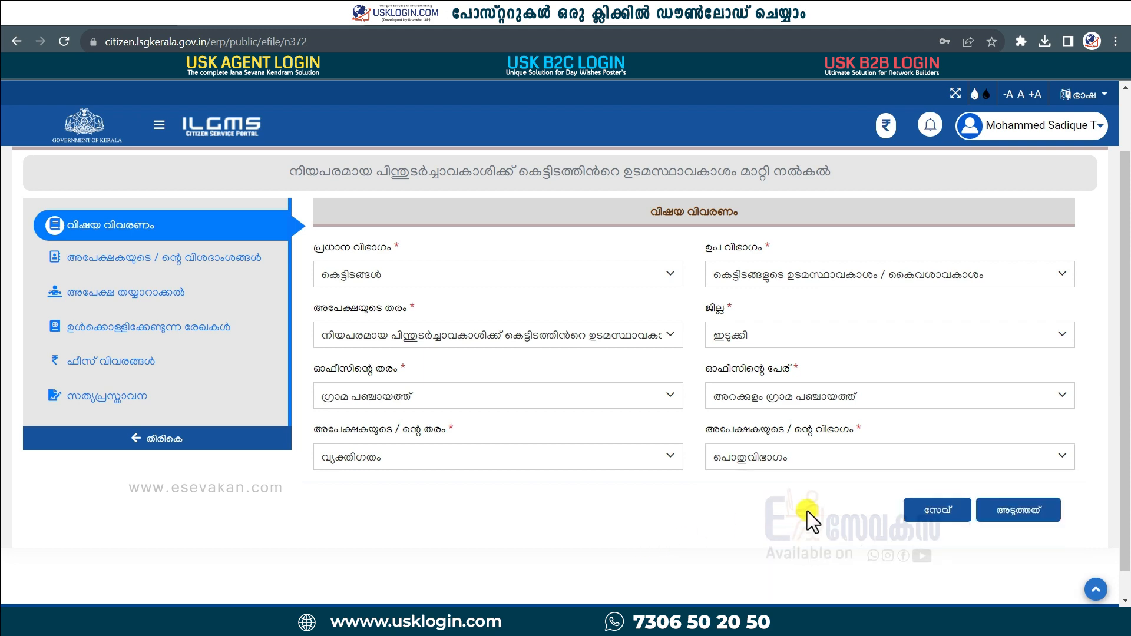
{"action": "left_click", "coordinate": [1013, 509]}
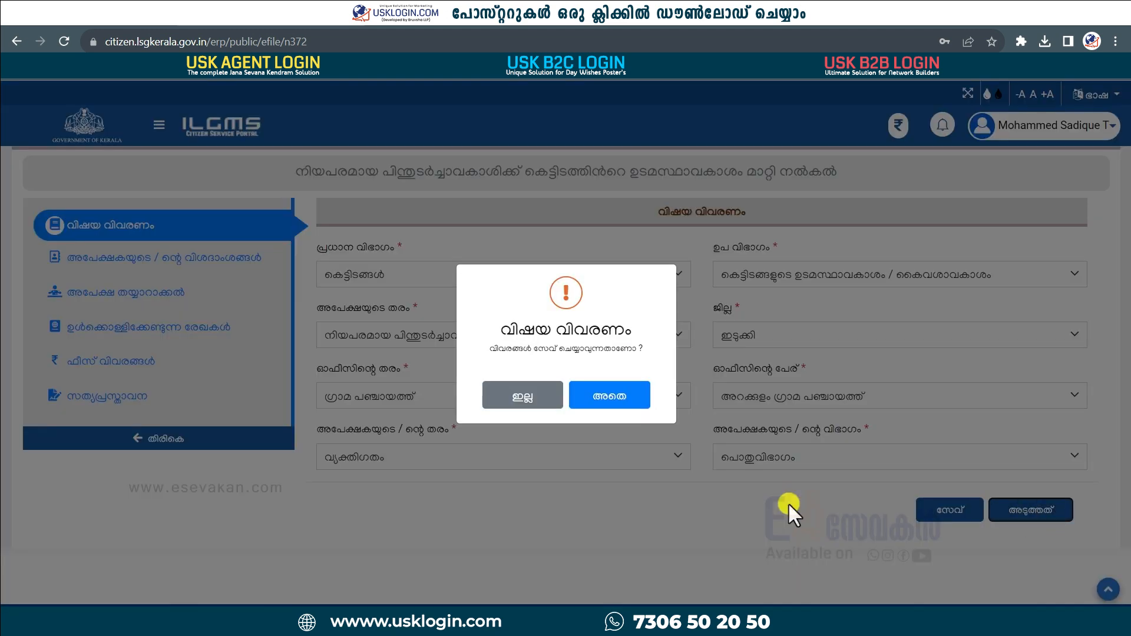
{"action": "left_click", "coordinate": [612, 398]}
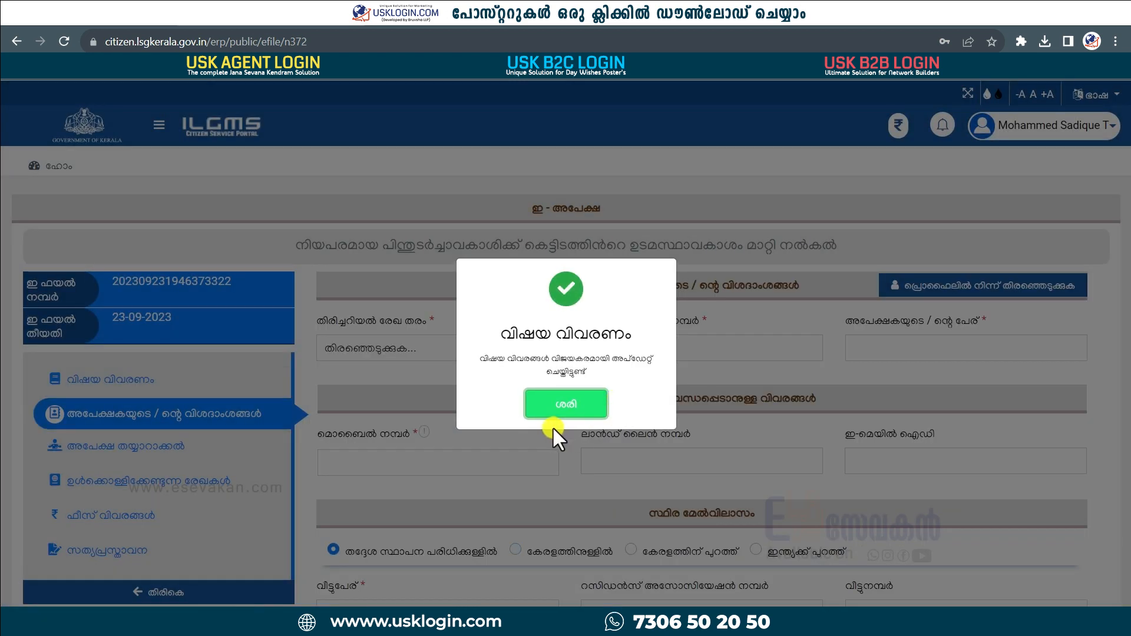
Enter the applicant's Aadhaar card number, name and mobile number.
{"action": "left_click", "coordinate": [558, 413]}
{"action": "scroll", "coordinate": [607, 515], "scroll_direction": "down", "scroll_amount": 3}
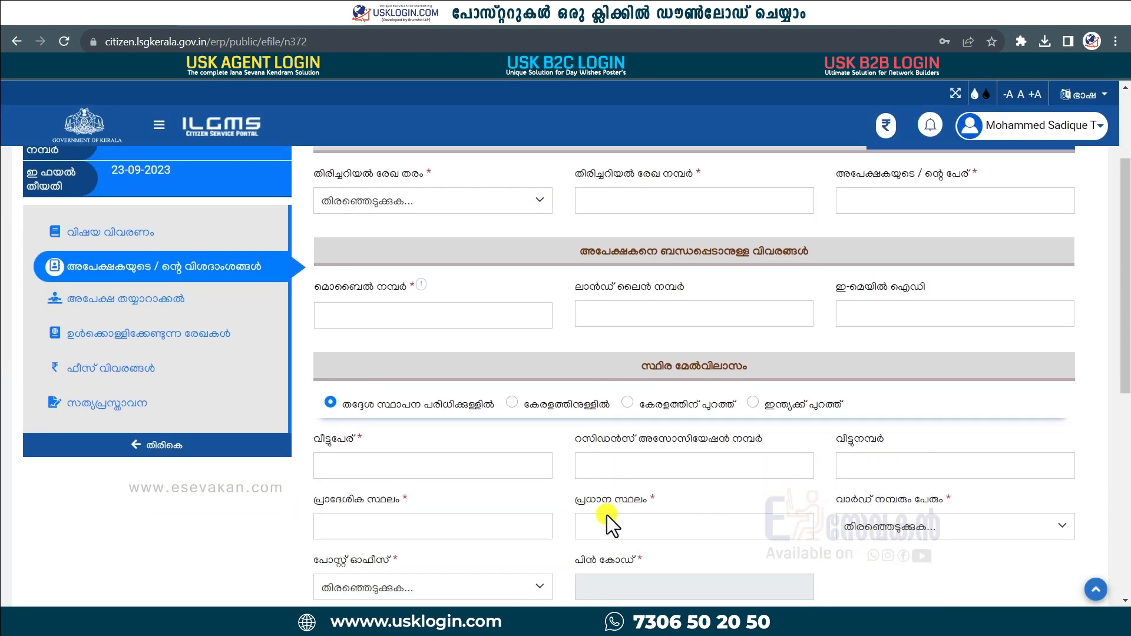
{"action": "left_click", "coordinate": [518, 203]}
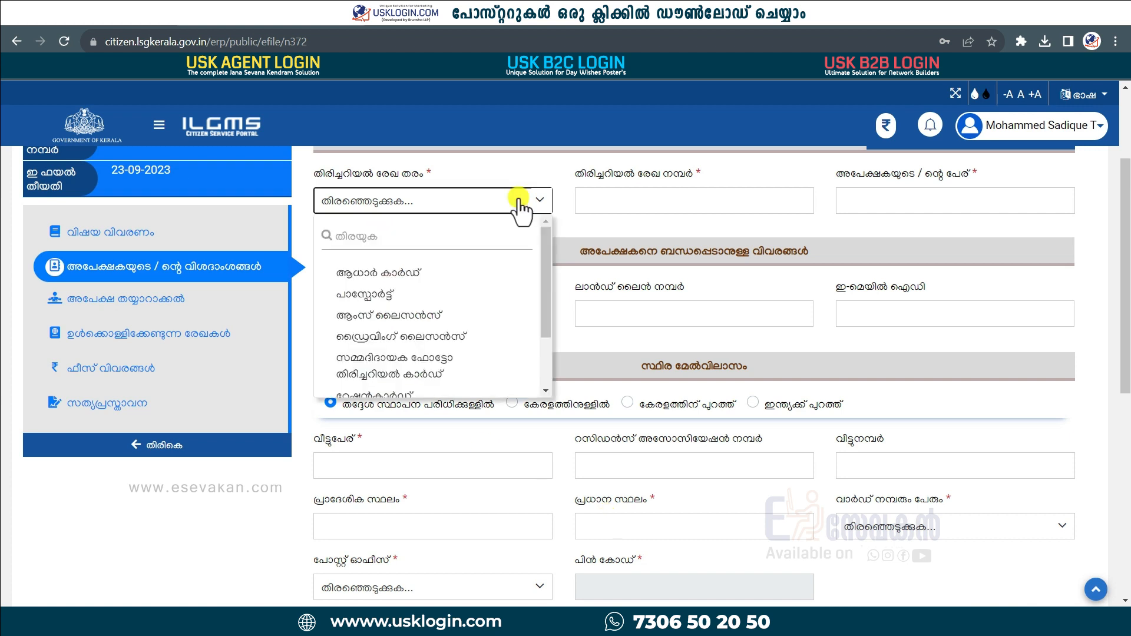
{"action": "left_click", "coordinate": [460, 274]}
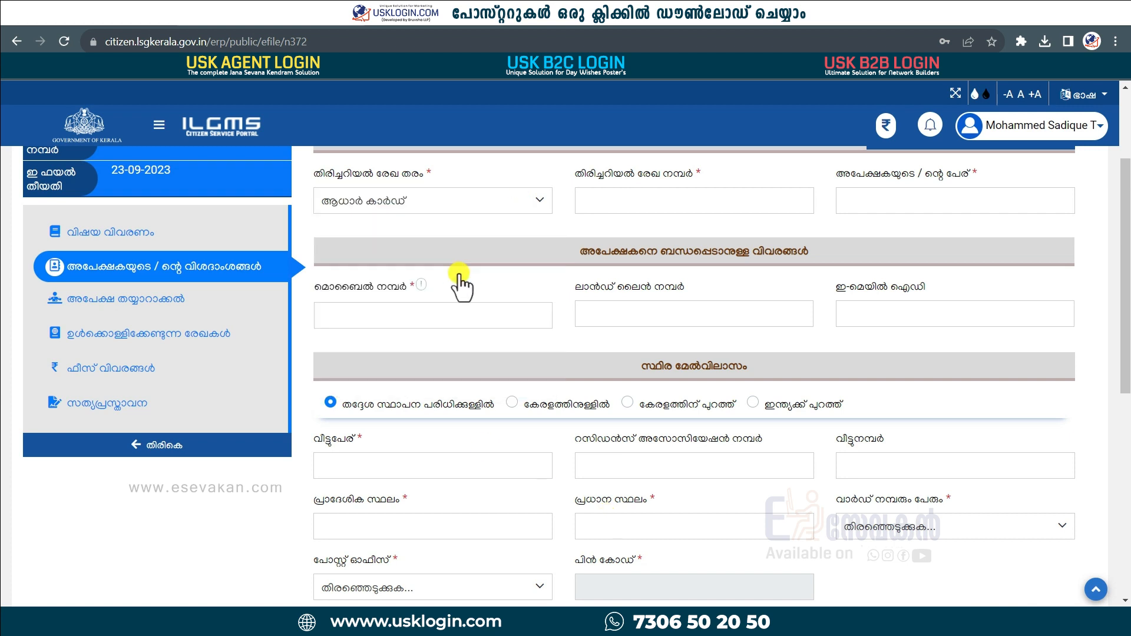
{"action": "left_click", "coordinate": [650, 201]}
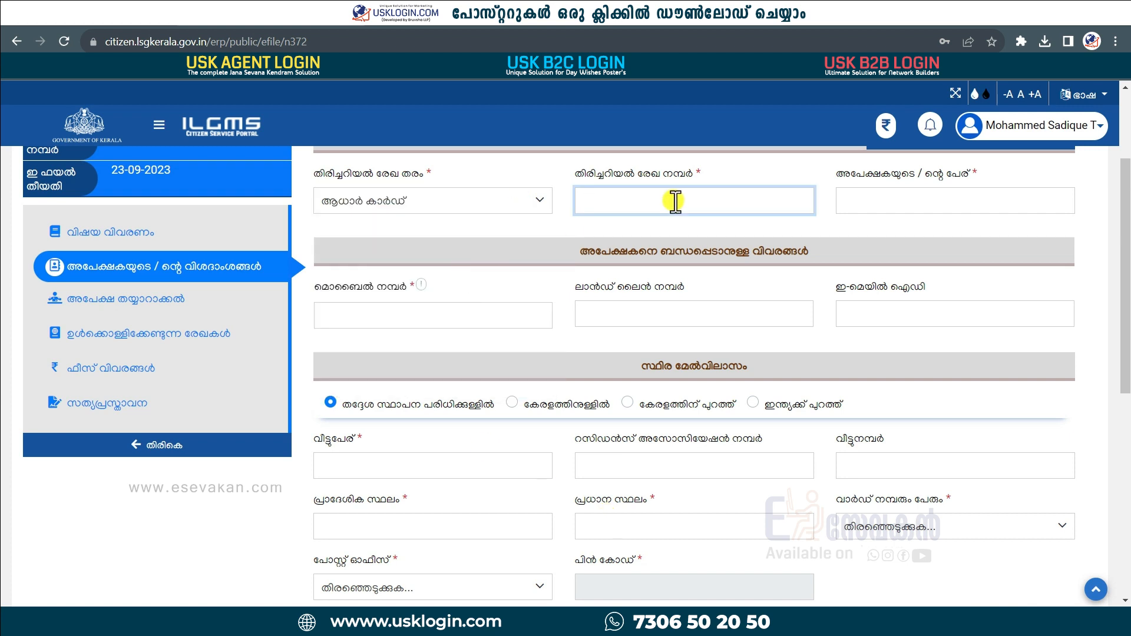
{"action": "left_click", "coordinate": [910, 201]}
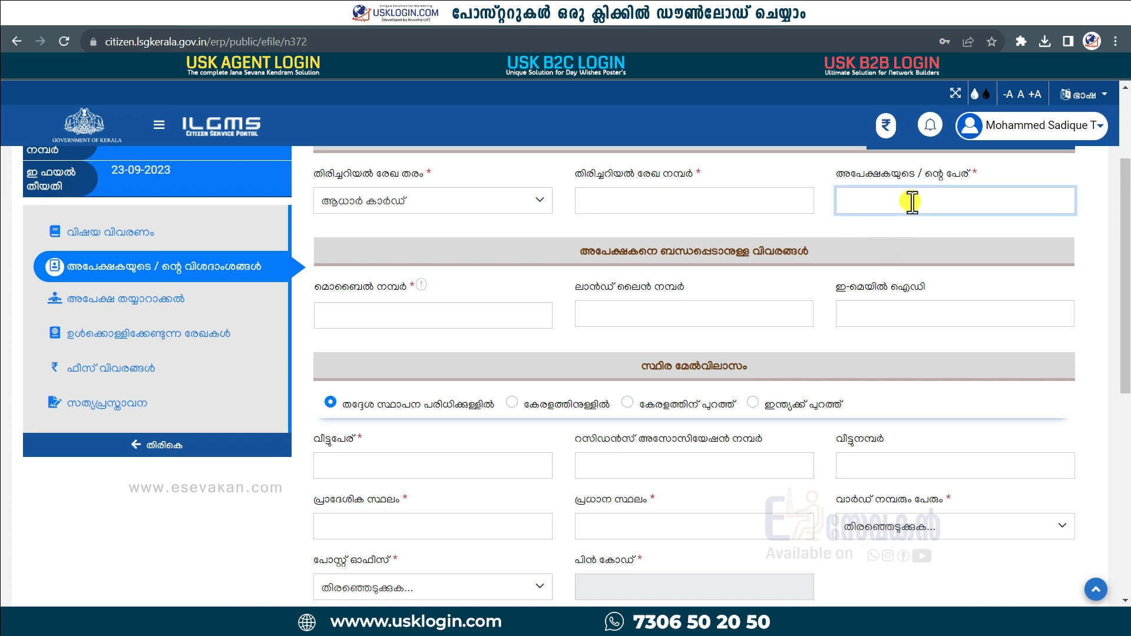
{"action": "left_click", "coordinate": [498, 319]}
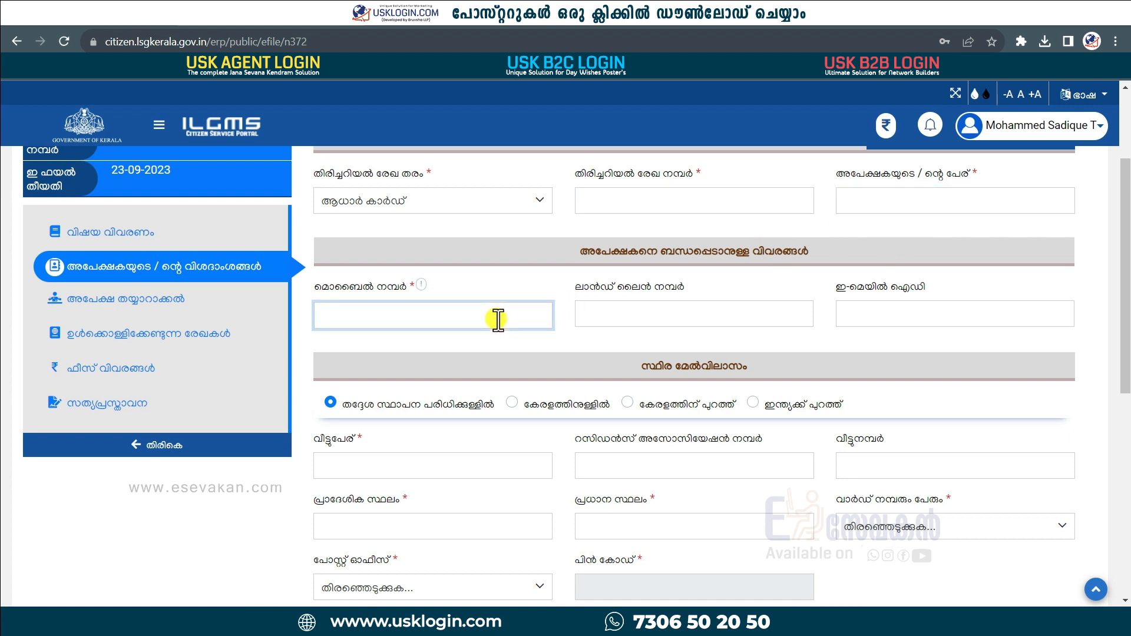
{"action": "scroll", "coordinate": [498, 319], "scroll_direction": "down", "scroll_amount": 5}
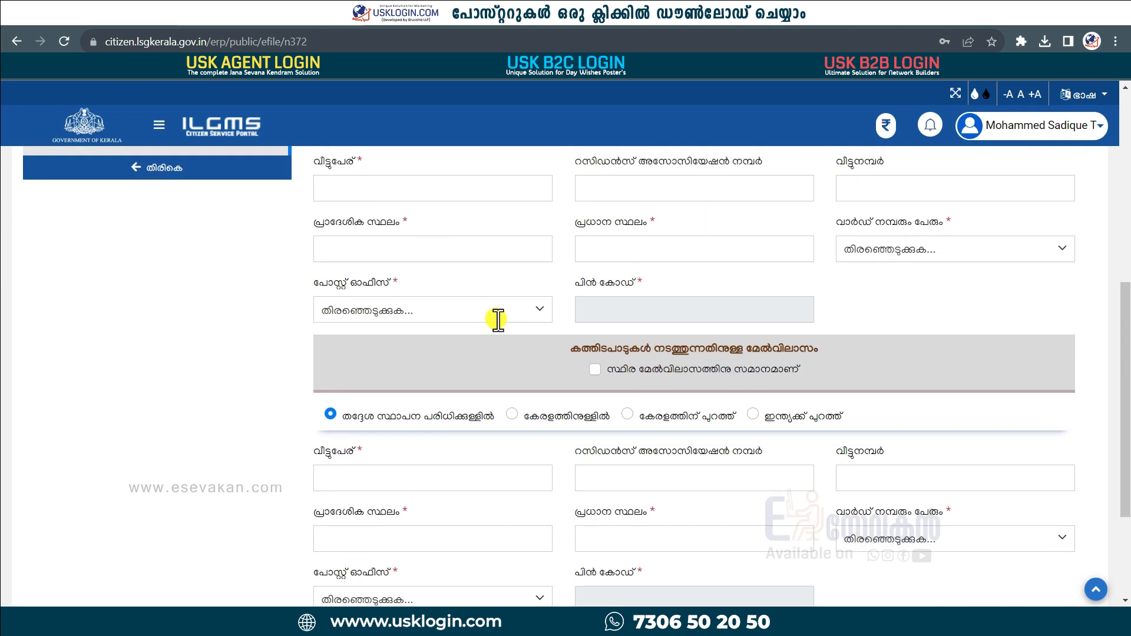
{"action": "scroll", "coordinate": [498, 319], "scroll_direction": "up", "scroll_amount": 2}
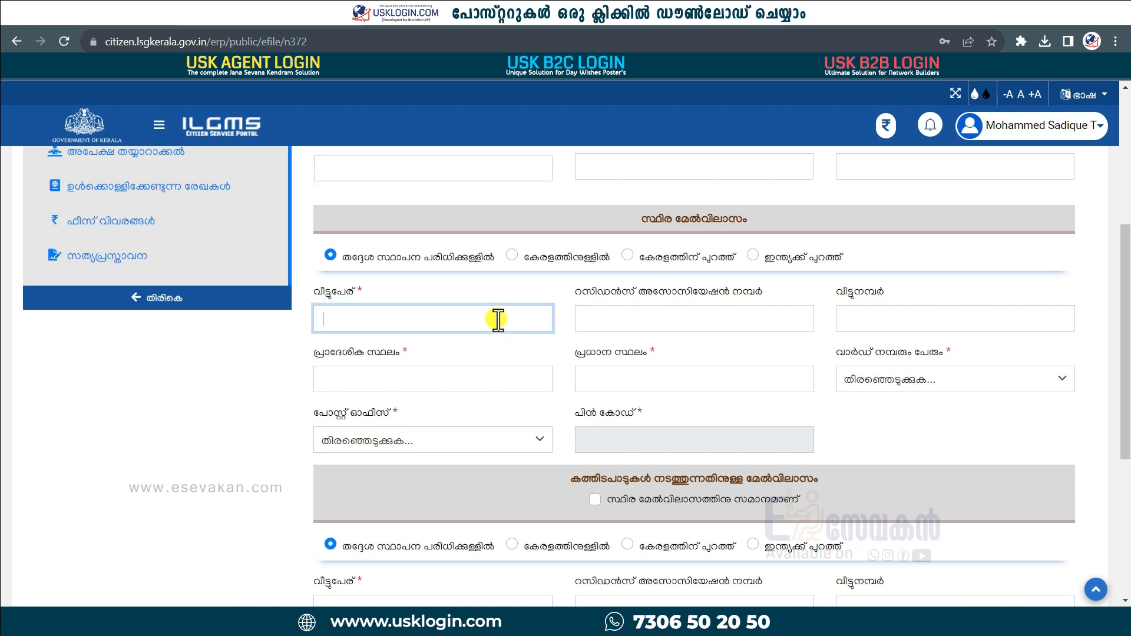
Fill in the address places, save the applicant details, and continue to Sanchaya.
{"action": "left_click", "coordinate": [421, 377]}
{"action": "left_click", "coordinate": [652, 380]}
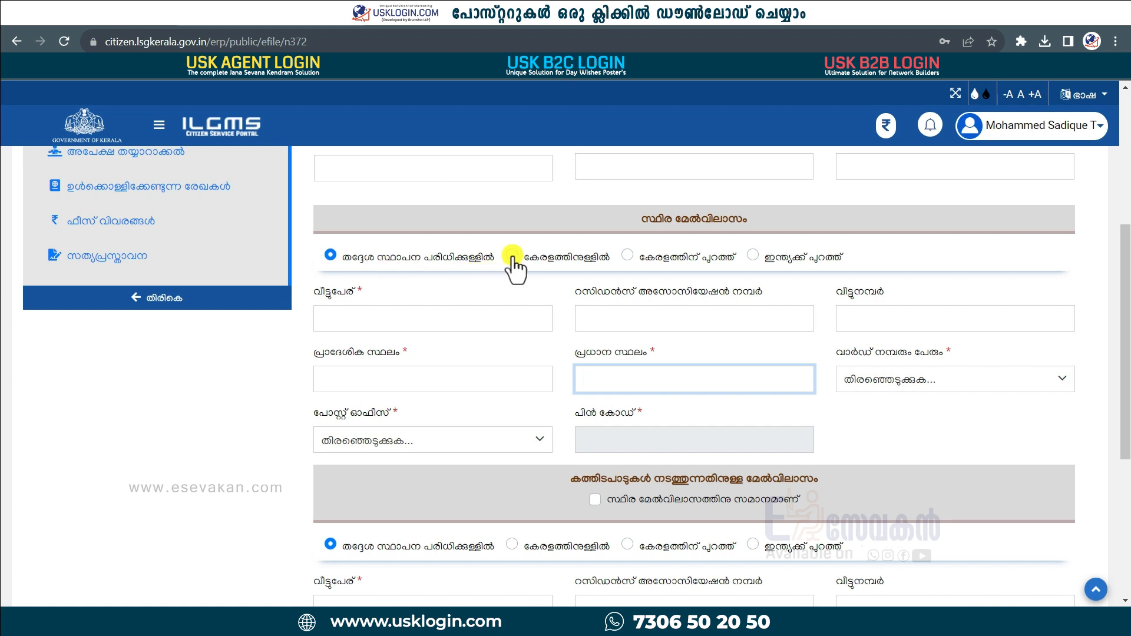
{"action": "scroll", "coordinate": [825, 454], "scroll_direction": "down", "scroll_amount": 2}
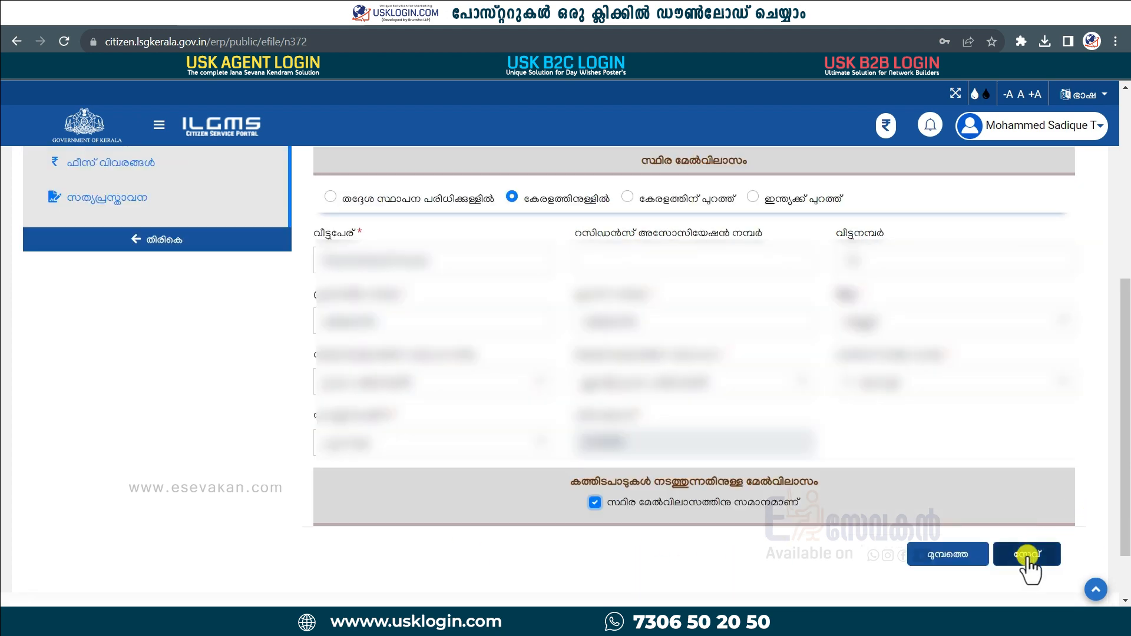
{"action": "left_click", "coordinate": [1030, 554]}
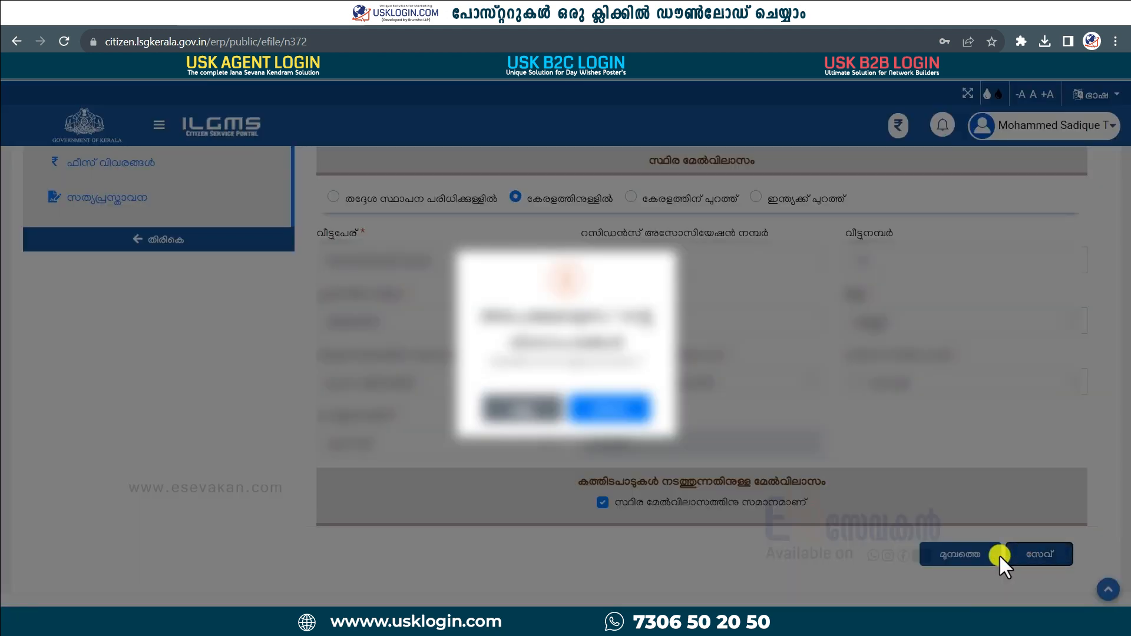
{"action": "left_click", "coordinate": [605, 406]}
{"action": "left_click", "coordinate": [574, 415]}
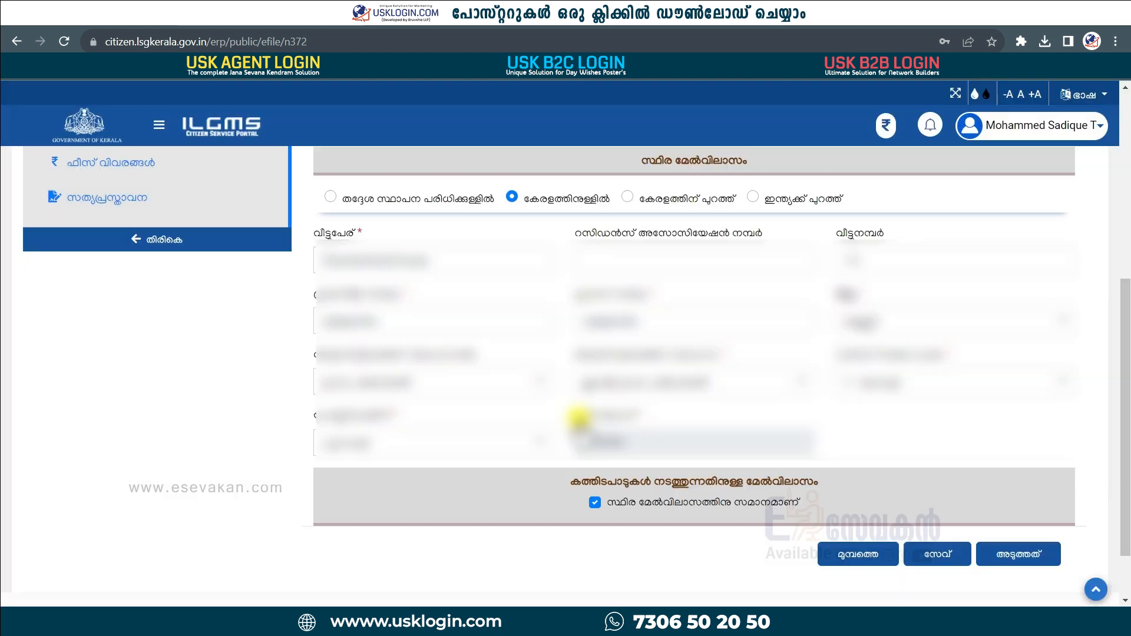
{"action": "left_click", "coordinate": [1025, 553]}
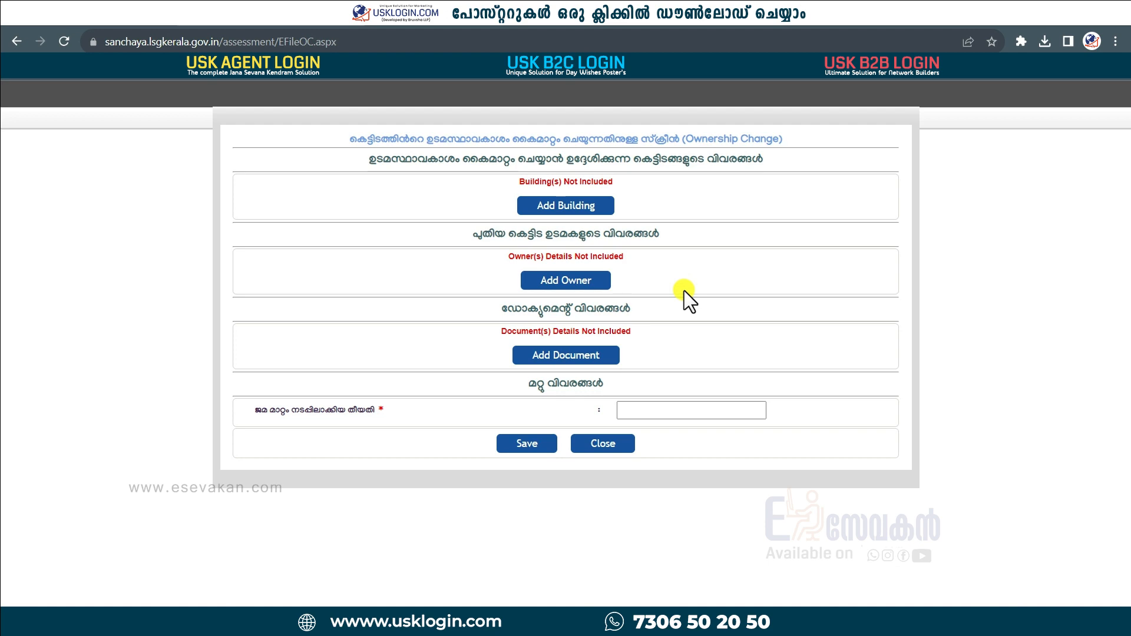
Add the building in ward year 2013, ward (5) Urumbullu, with its door and sub numbers.
{"action": "left_click", "coordinate": [587, 210]}
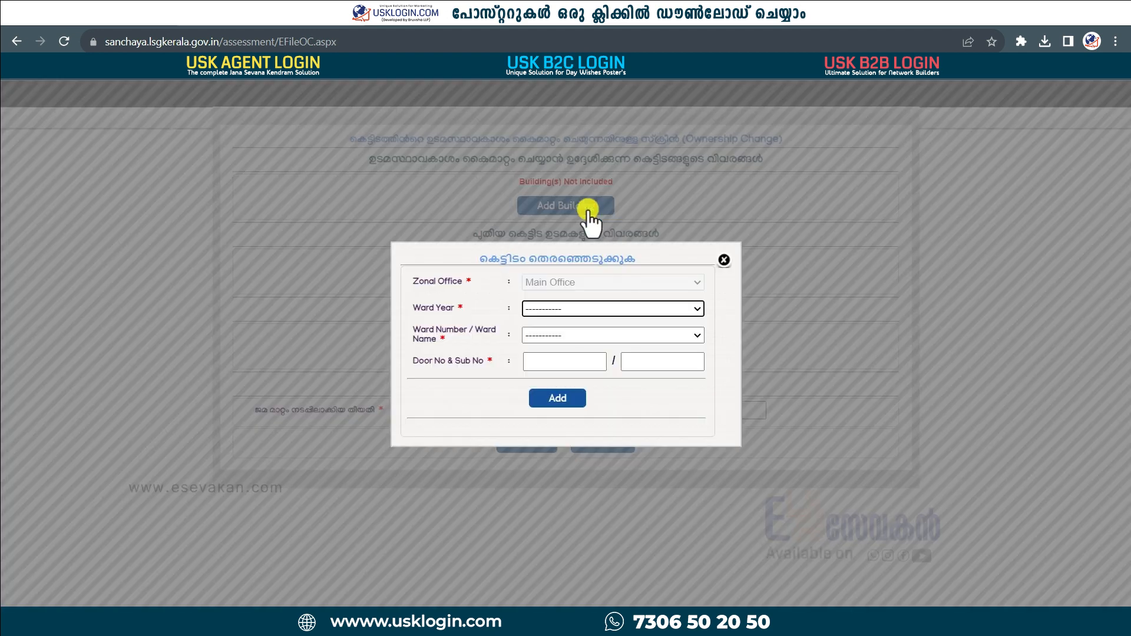
{"action": "left_click", "coordinate": [632, 309]}
{"action": "left_click", "coordinate": [613, 345]}
{"action": "left_click", "coordinate": [616, 333]}
{"action": "left_click", "coordinate": [583, 416]}
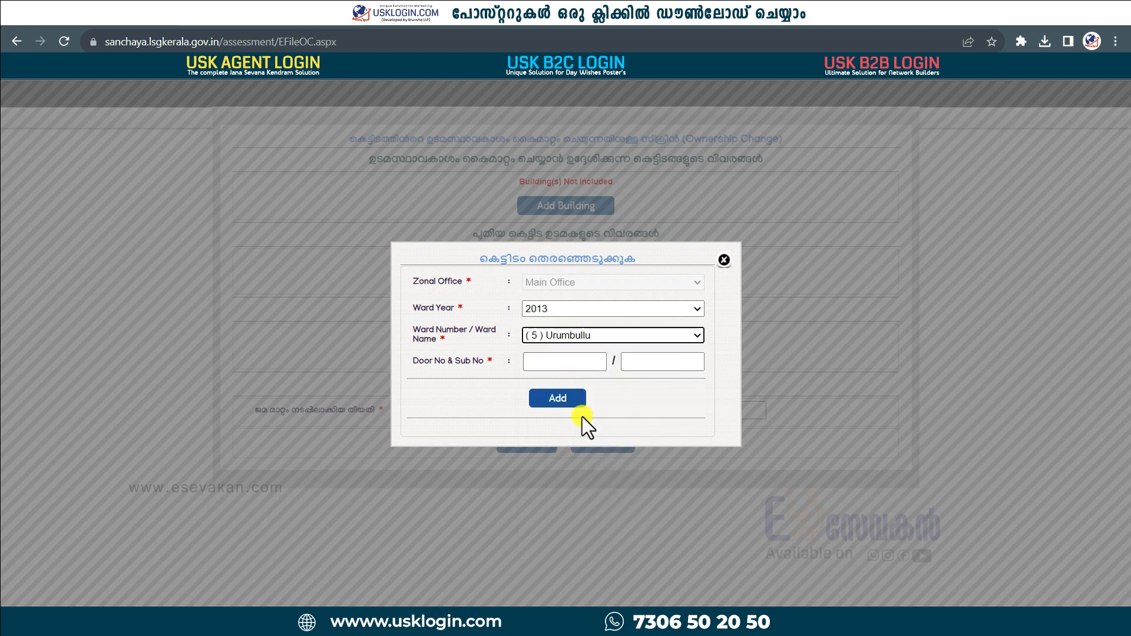
{"action": "left_click", "coordinate": [565, 365]}
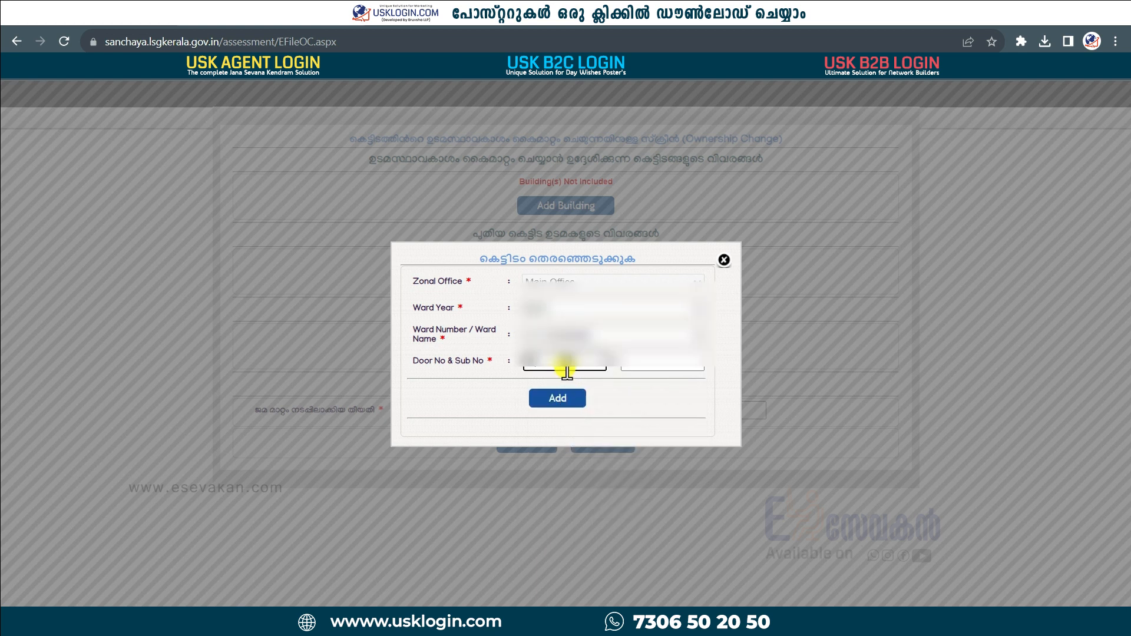
{"action": "left_click", "coordinate": [651, 366]}
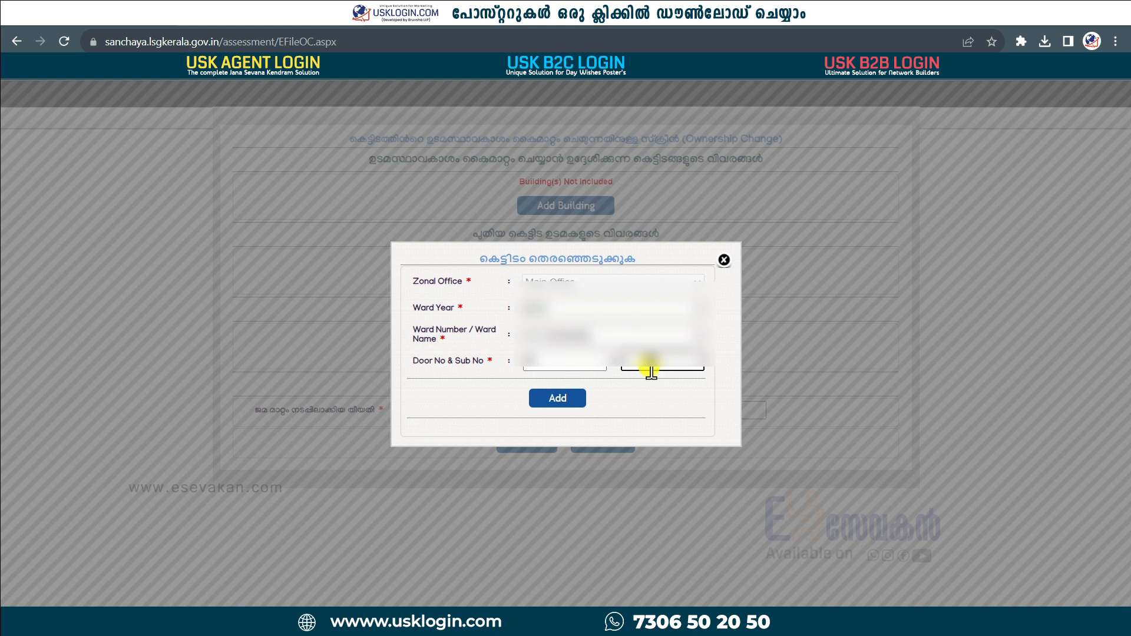
{"action": "left_click", "coordinate": [559, 398]}
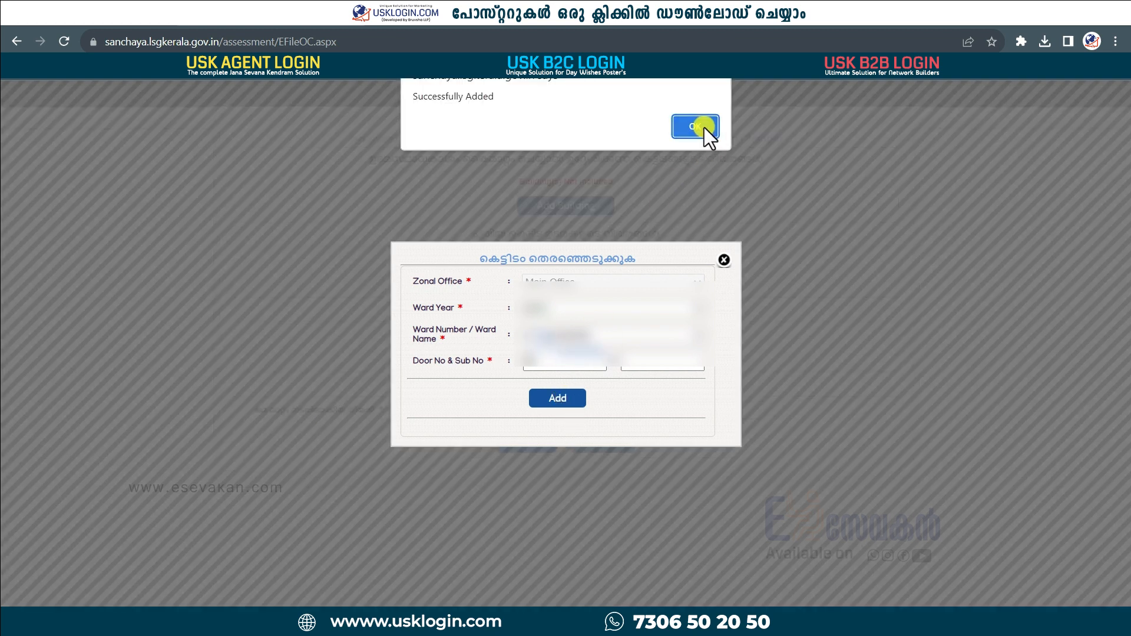
{"action": "left_click", "coordinate": [704, 127]}
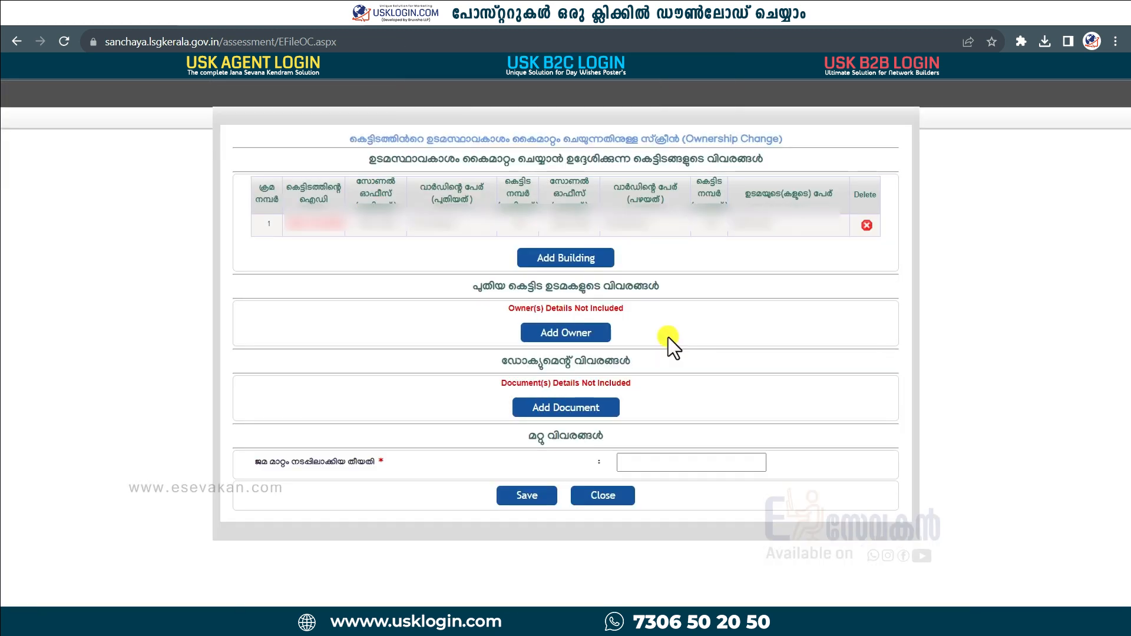
Enter the new owner's name in Malayalam and English, mark them inside the local body, and save.
{"action": "left_click", "coordinate": [581, 338]}
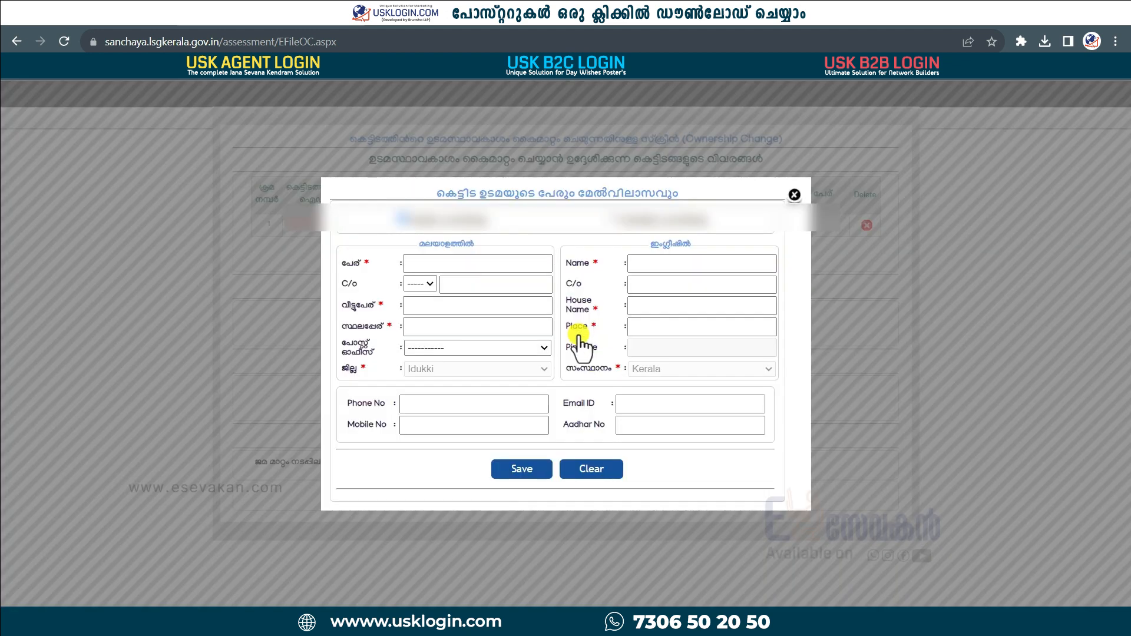
{"action": "left_click", "coordinate": [454, 263]}
{"action": "left_click", "coordinate": [673, 265]}
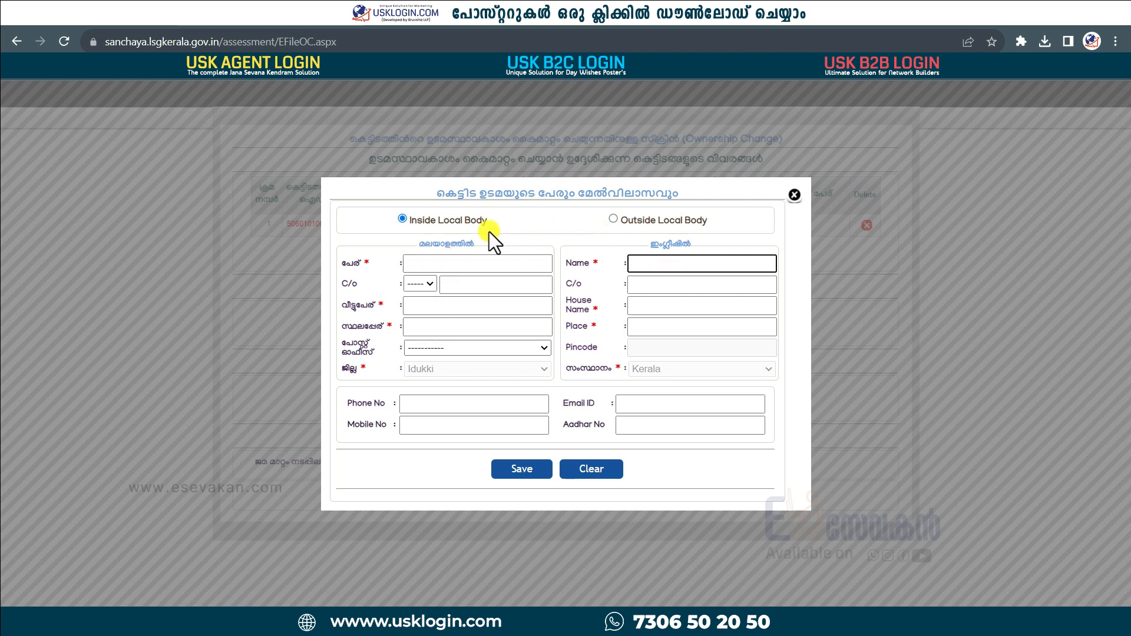
{"action": "left_click", "coordinate": [614, 220]}
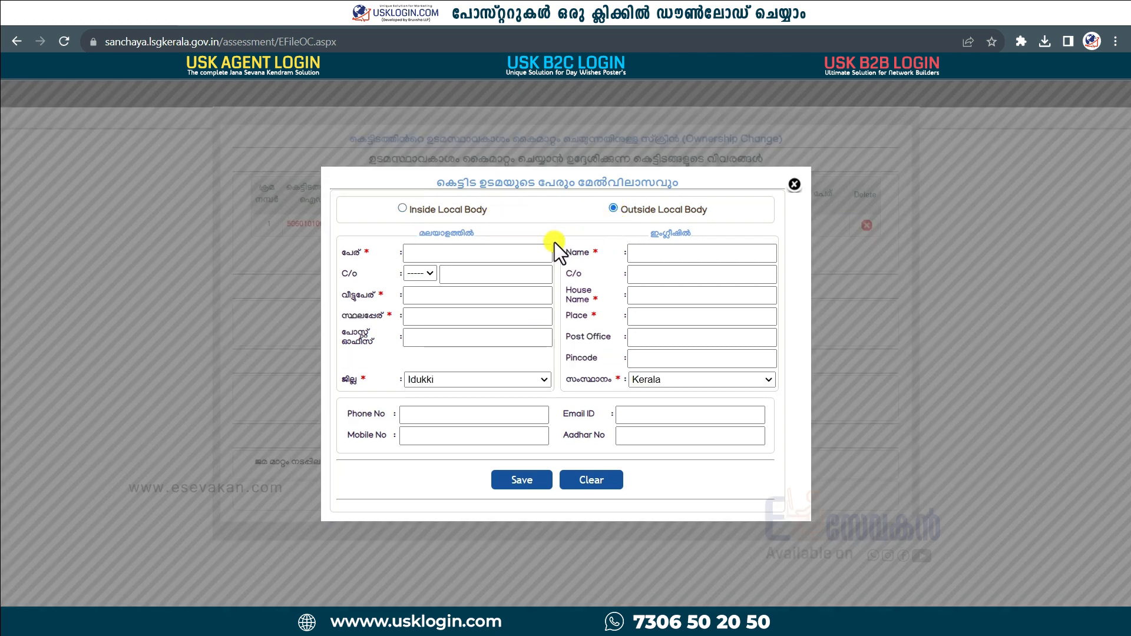
{"action": "left_click", "coordinate": [402, 209]}
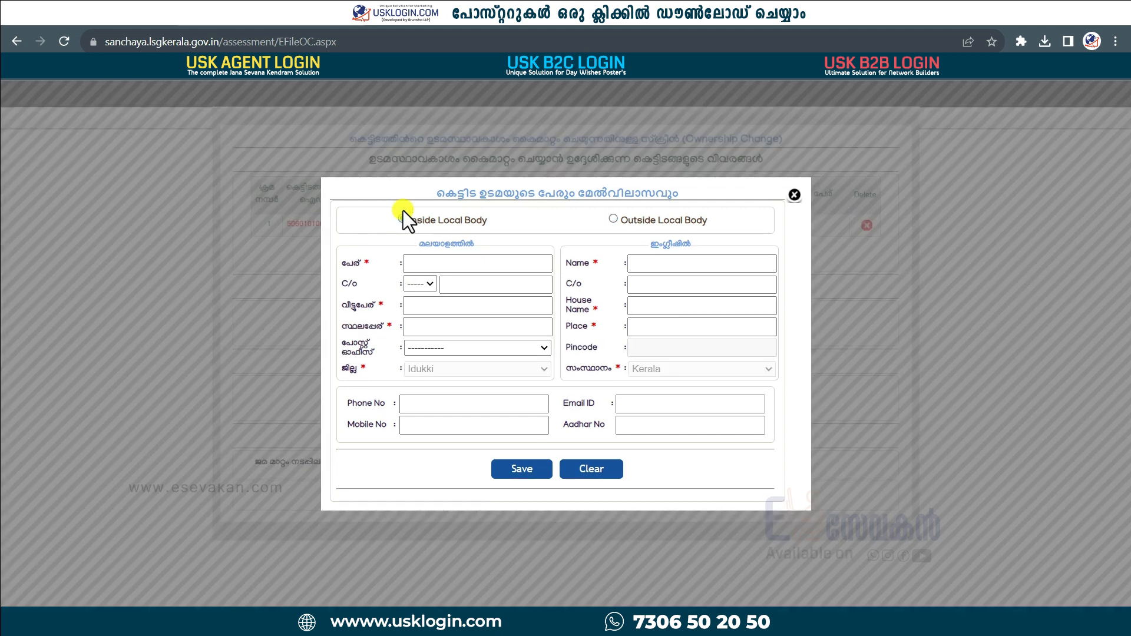
{"action": "left_click", "coordinate": [613, 221]}
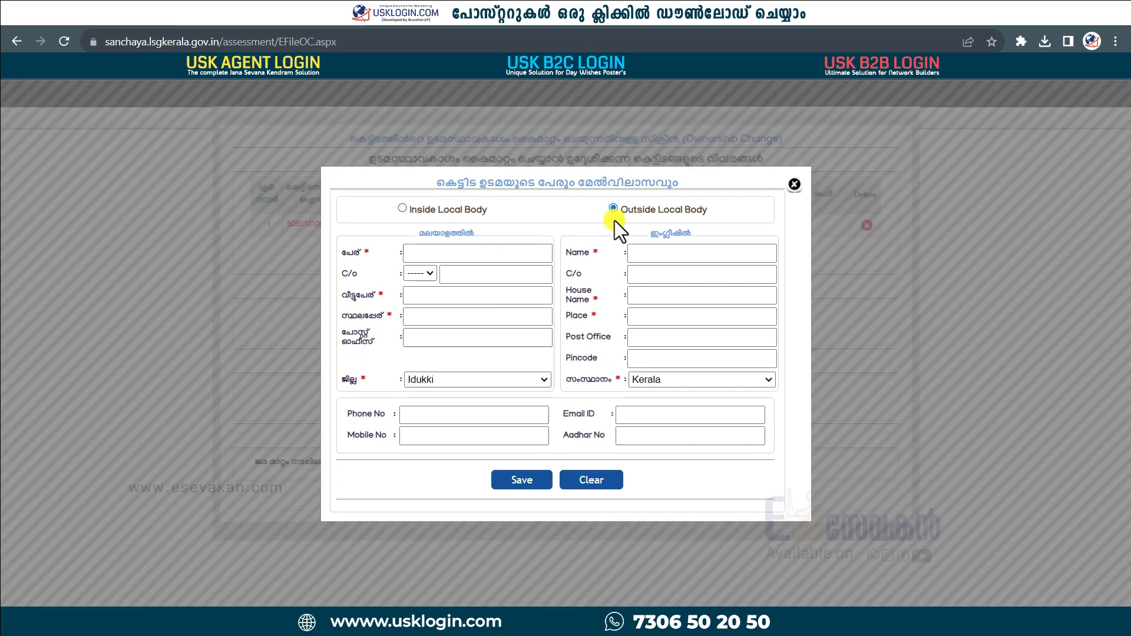
{"action": "left_click", "coordinate": [401, 209]}
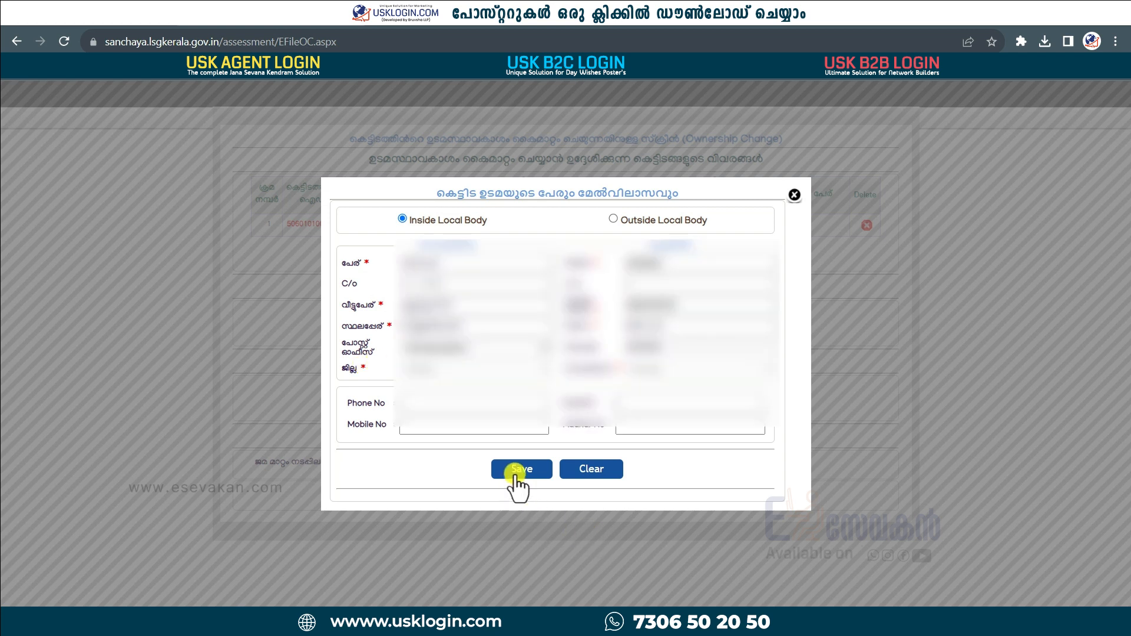
{"action": "left_click", "coordinate": [516, 471]}
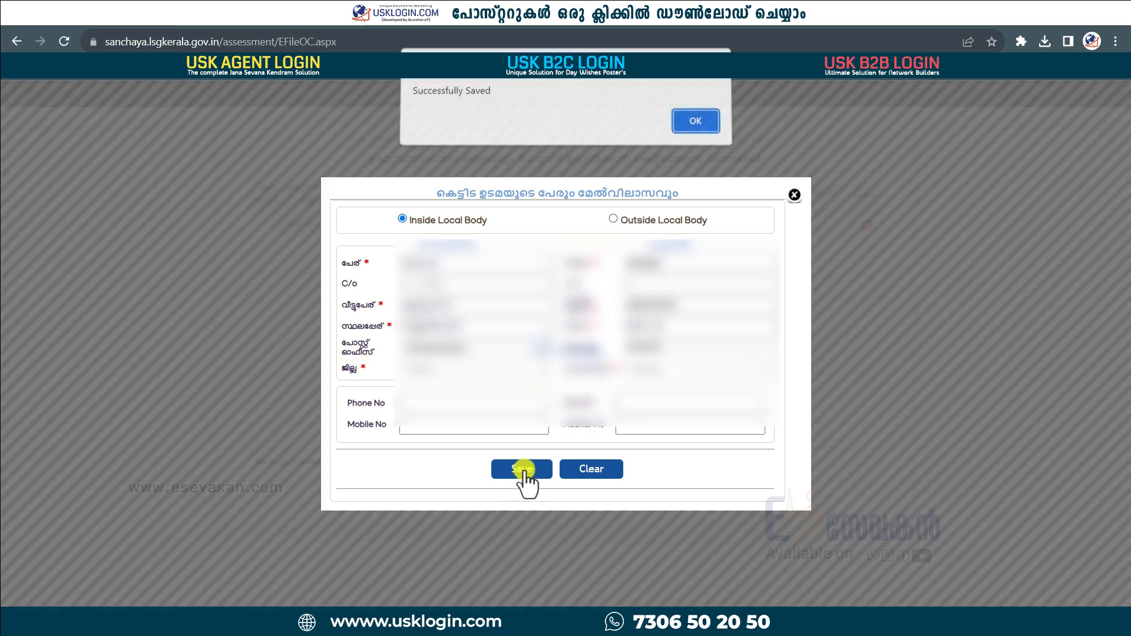
{"action": "left_click", "coordinate": [695, 126]}
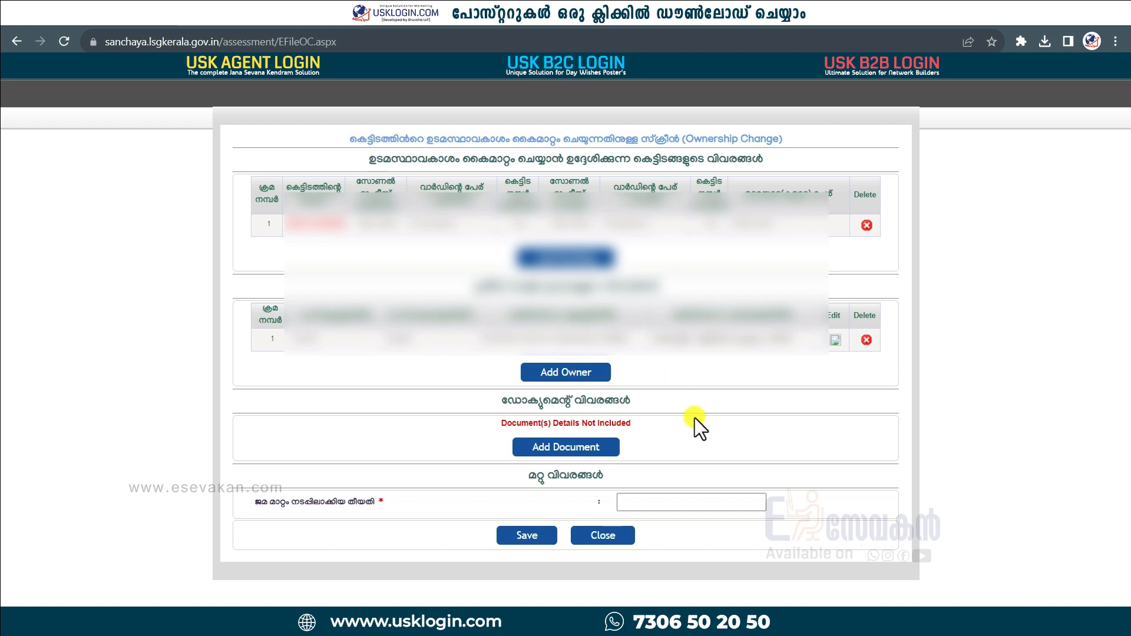
Add document number 1234 from the Kattappana office, dated 15/09/2023, and save it.
{"action": "left_click", "coordinate": [566, 448]}
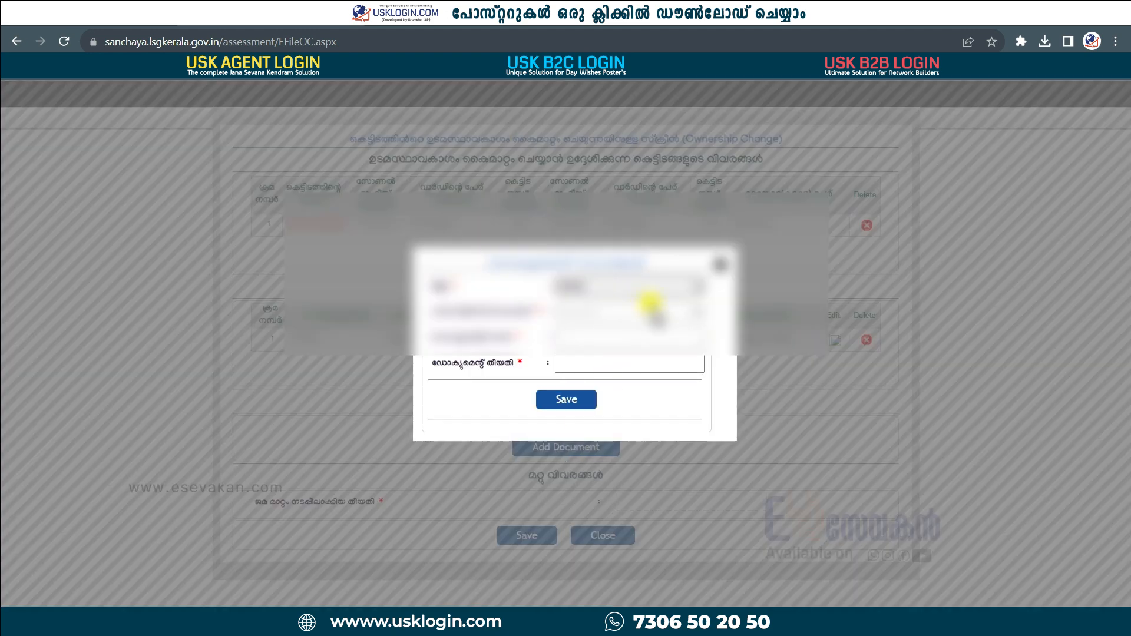
{"action": "left_click", "coordinate": [636, 314]}
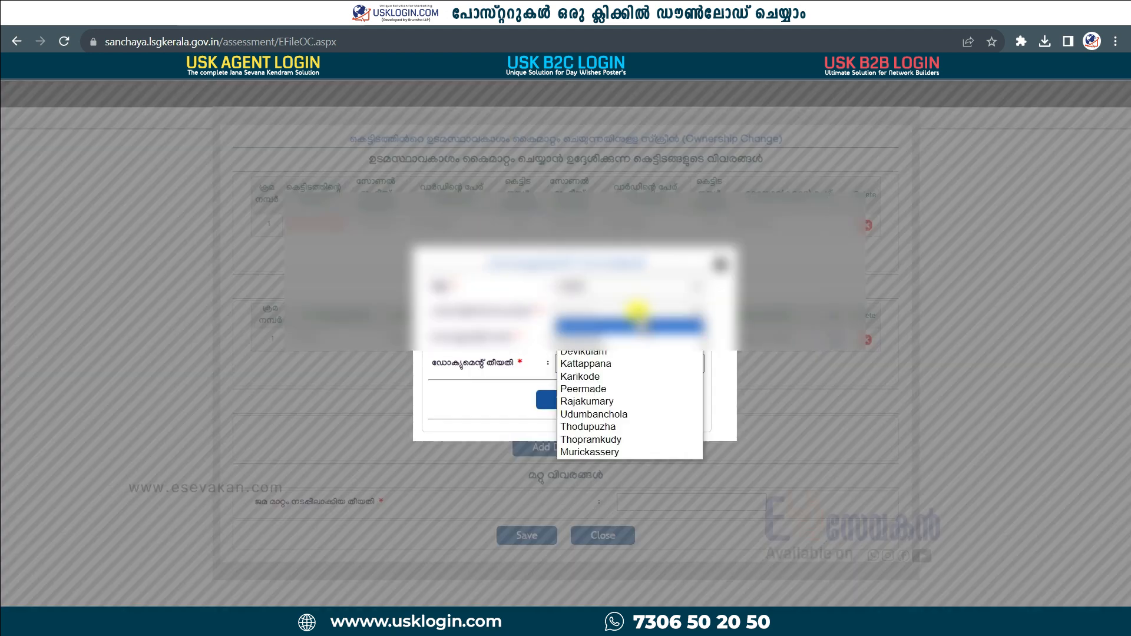
{"action": "left_click", "coordinate": [631, 363]}
{"action": "left_click", "coordinate": [605, 336]}
{"action": "type", "text": "1234"}
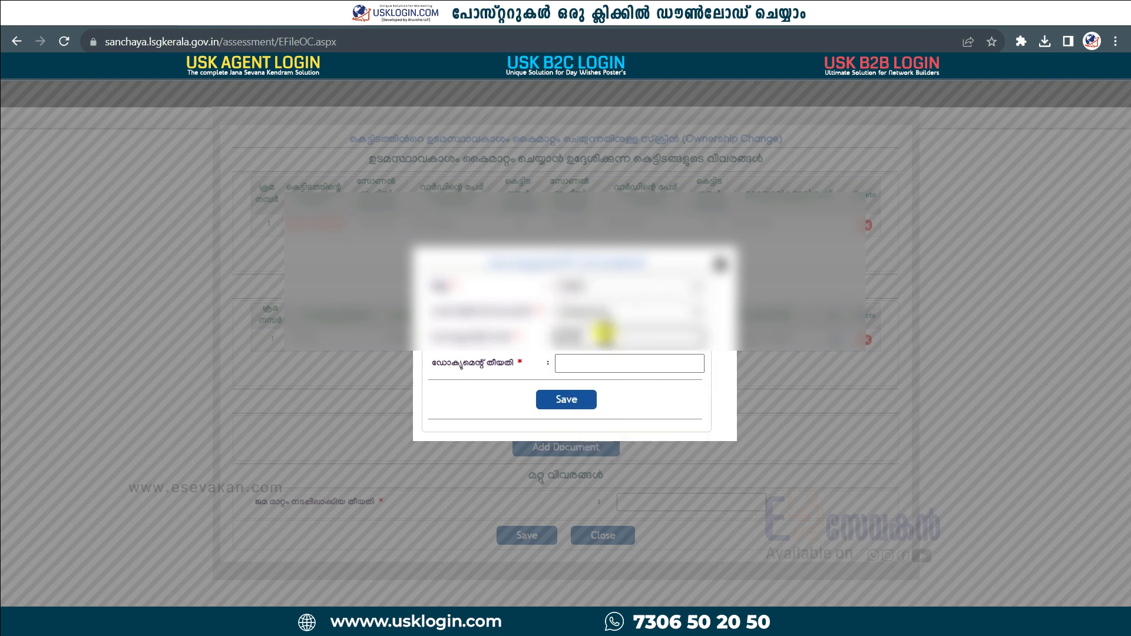
{"action": "left_click", "coordinate": [600, 365]}
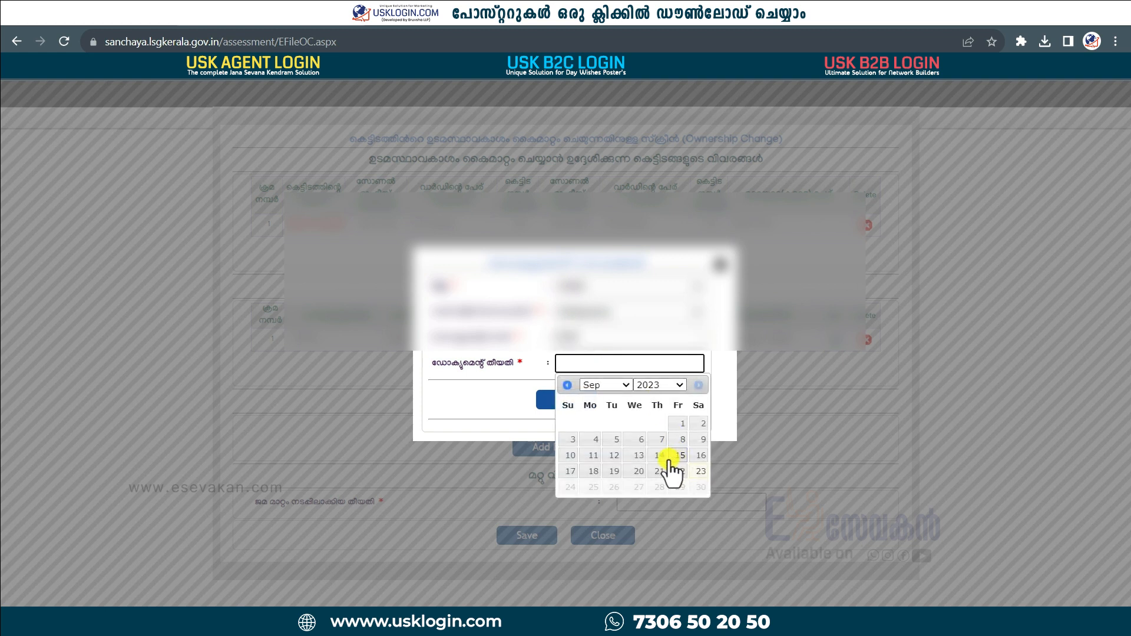
{"action": "left_click", "coordinate": [677, 457]}
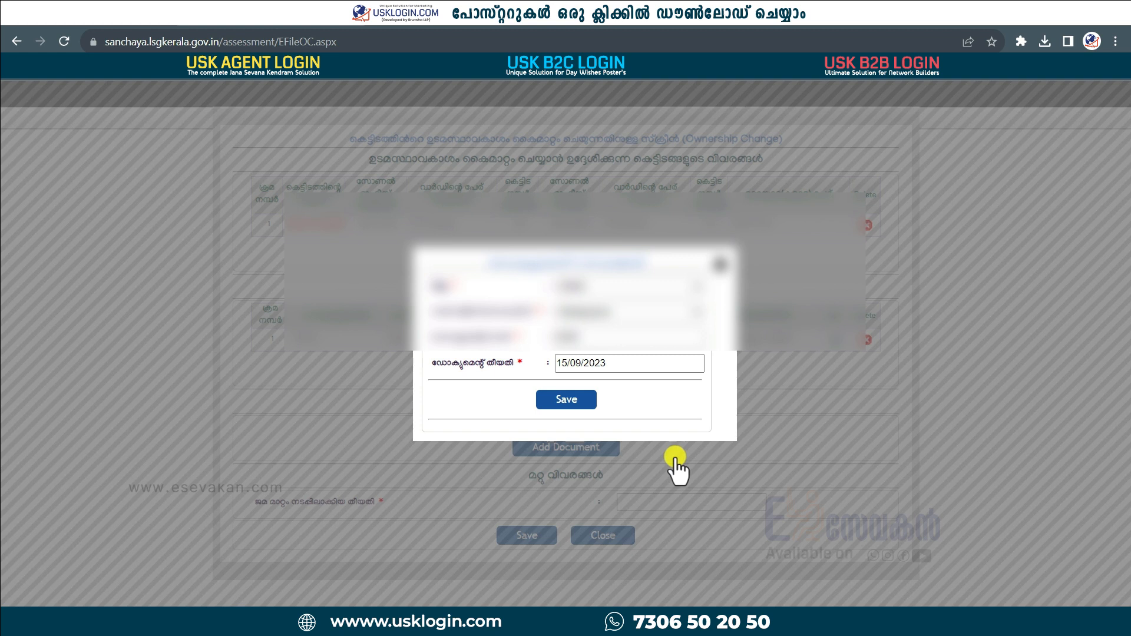
{"action": "left_click", "coordinate": [582, 399]}
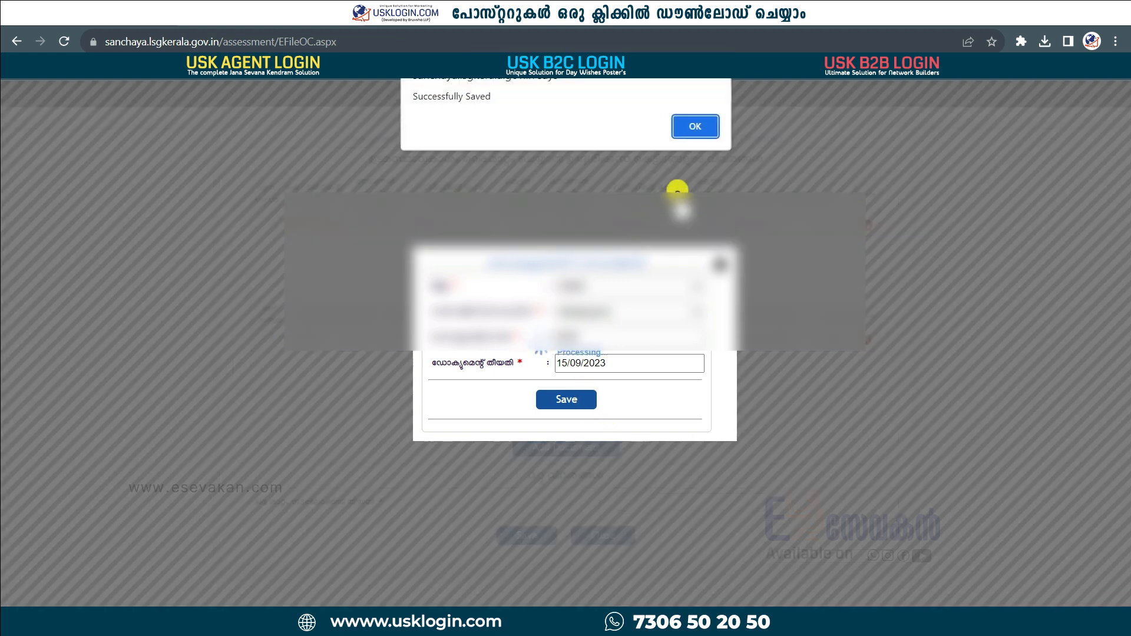
{"action": "left_click", "coordinate": [695, 132]}
{"action": "scroll", "coordinate": [778, 539], "scroll_direction": "down", "scroll_amount": 1}
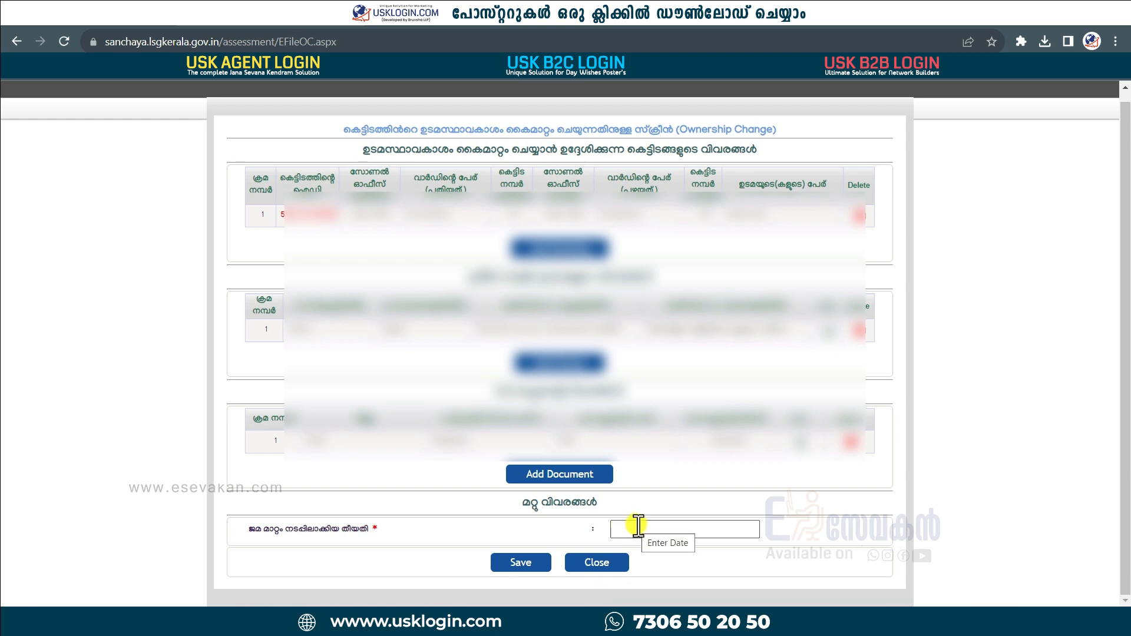
Set the ownership change date to 21/09/2023, save it, and close Sanchaya back to ILGMS.
{"action": "left_click", "coordinate": [633, 528]}
{"action": "left_click", "coordinate": [714, 491]}
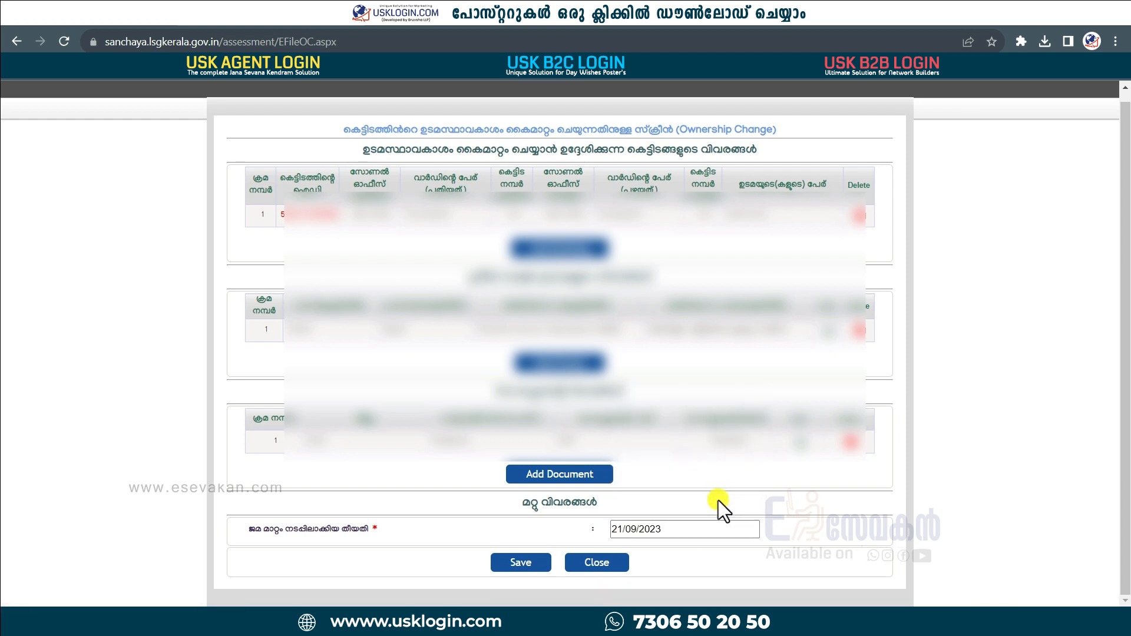
{"action": "left_click", "coordinate": [518, 561]}
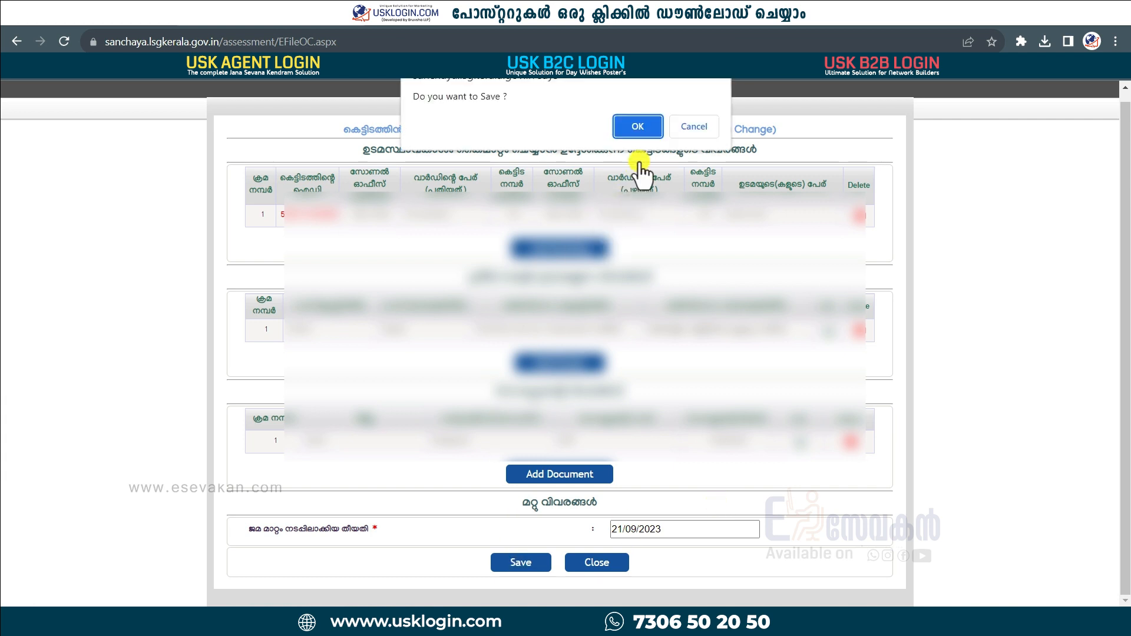
{"action": "left_click", "coordinate": [642, 126]}
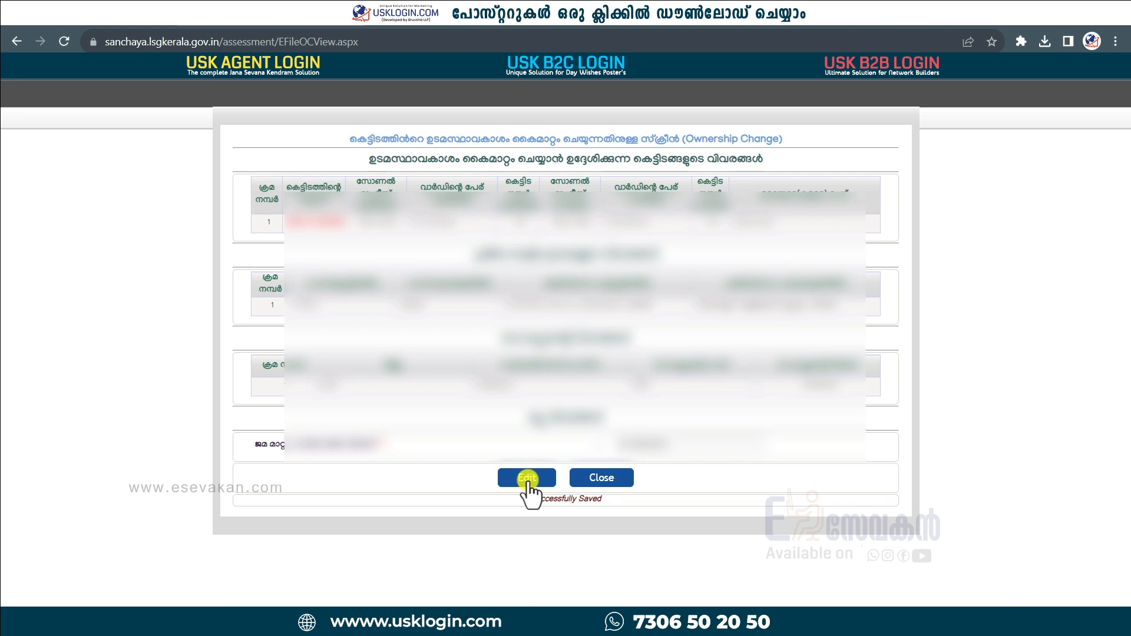
{"action": "left_click", "coordinate": [602, 478]}
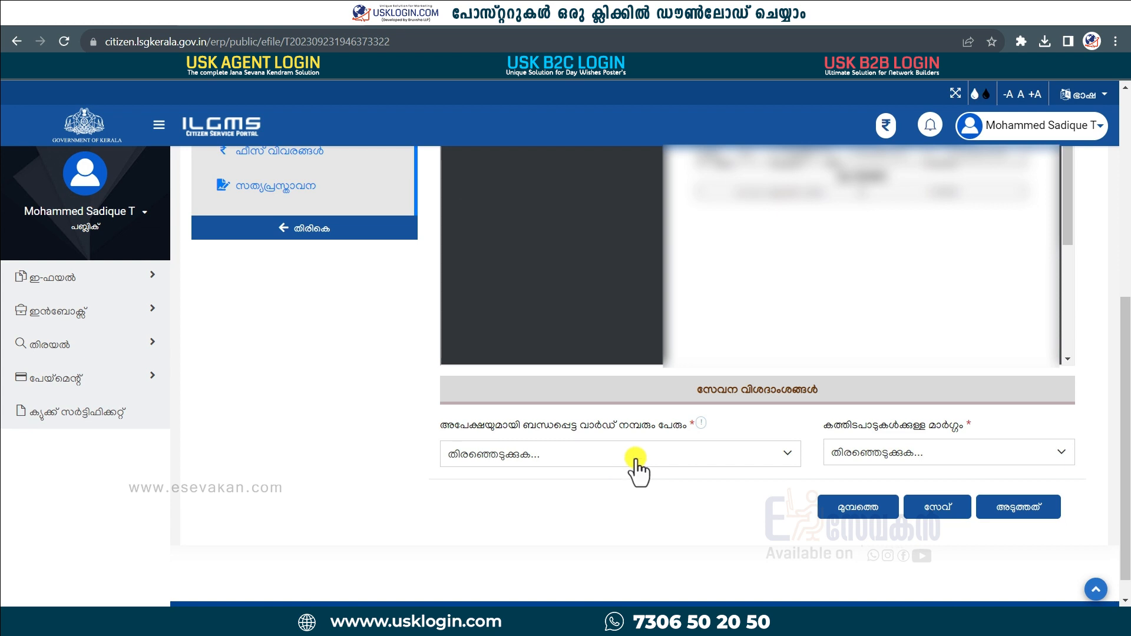
Choose ward 1 - അറക്കുളം and save the application details.
{"action": "left_click", "coordinate": [637, 460]}
{"action": "left_click", "coordinate": [612, 529]}
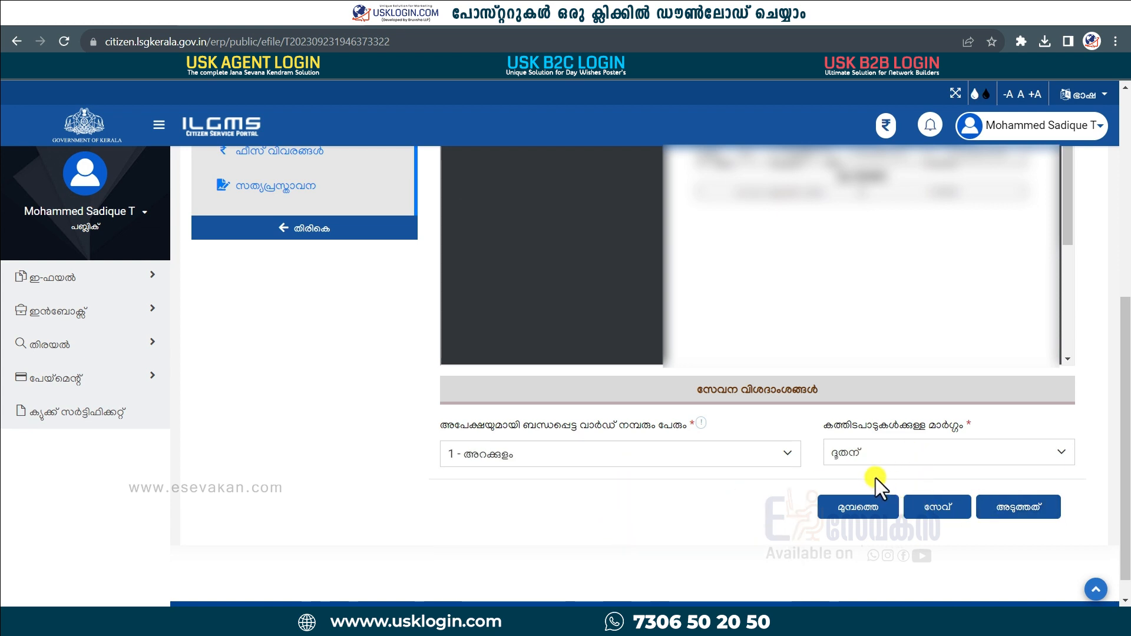
{"action": "left_click", "coordinate": [1025, 503]}
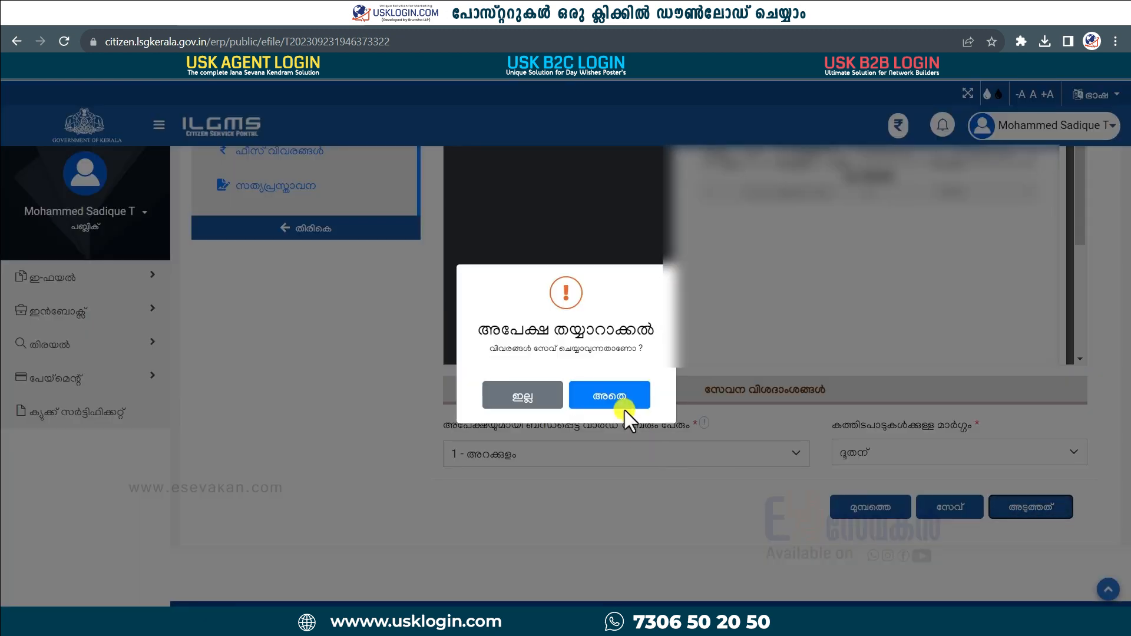
{"action": "left_click", "coordinate": [625, 407]}
{"action": "left_click", "coordinate": [579, 403]}
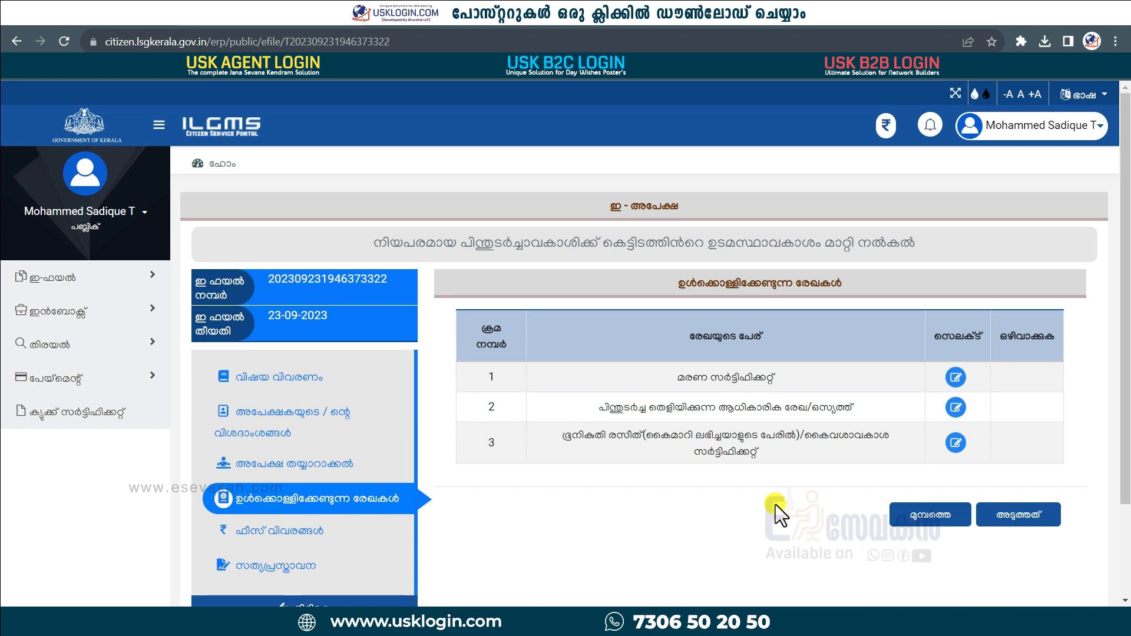
Attach the death certificate file and continue past the ₹5 court fee to the declaration.
{"action": "left_click", "coordinate": [955, 377]}
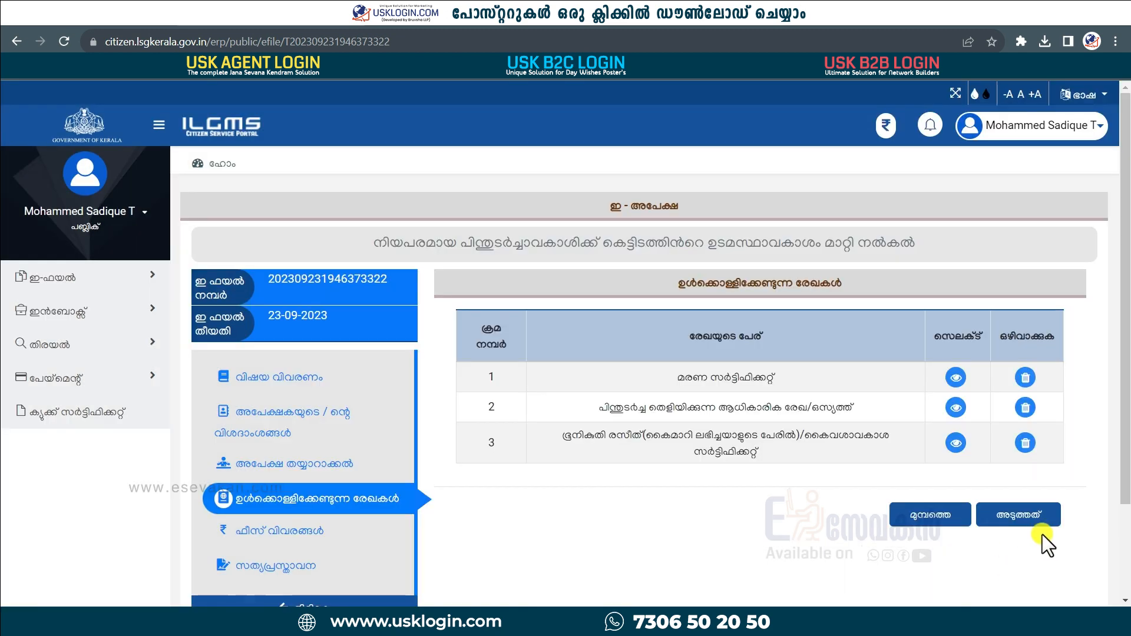
{"action": "left_click", "coordinate": [1019, 518]}
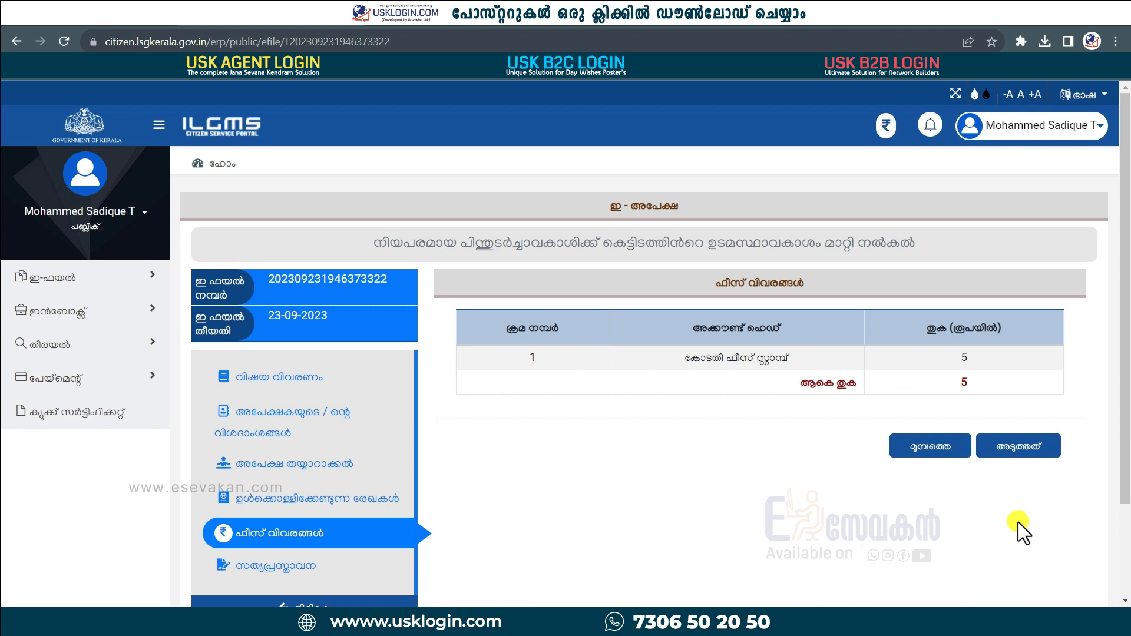
{"action": "left_click", "coordinate": [886, 128]}
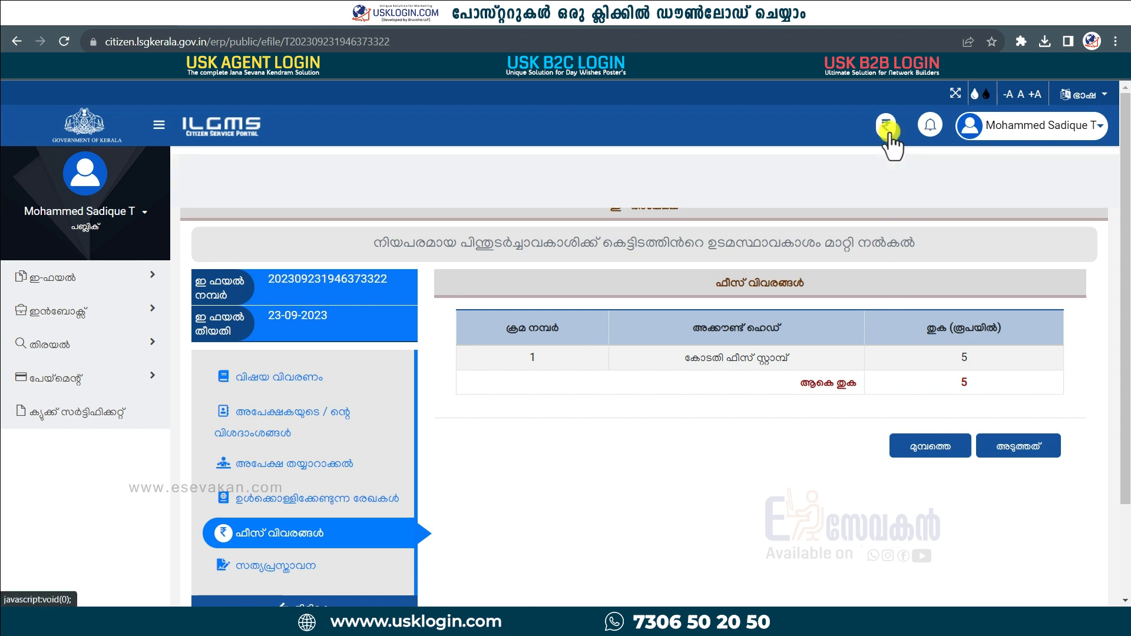
{"action": "left_click", "coordinate": [1019, 446]}
{"action": "scroll", "coordinate": [1021, 443], "scroll_direction": "down", "scroll_amount": 5}
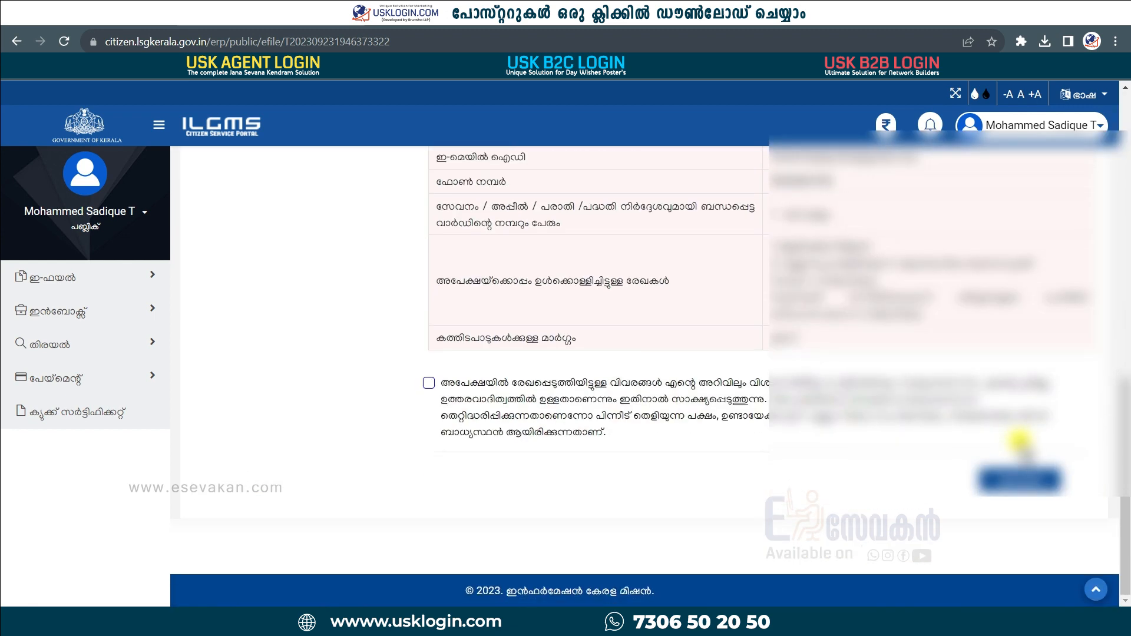
Agree to the declaration statement and enter the displayed captcha code.
{"action": "left_click", "coordinate": [429, 384]}
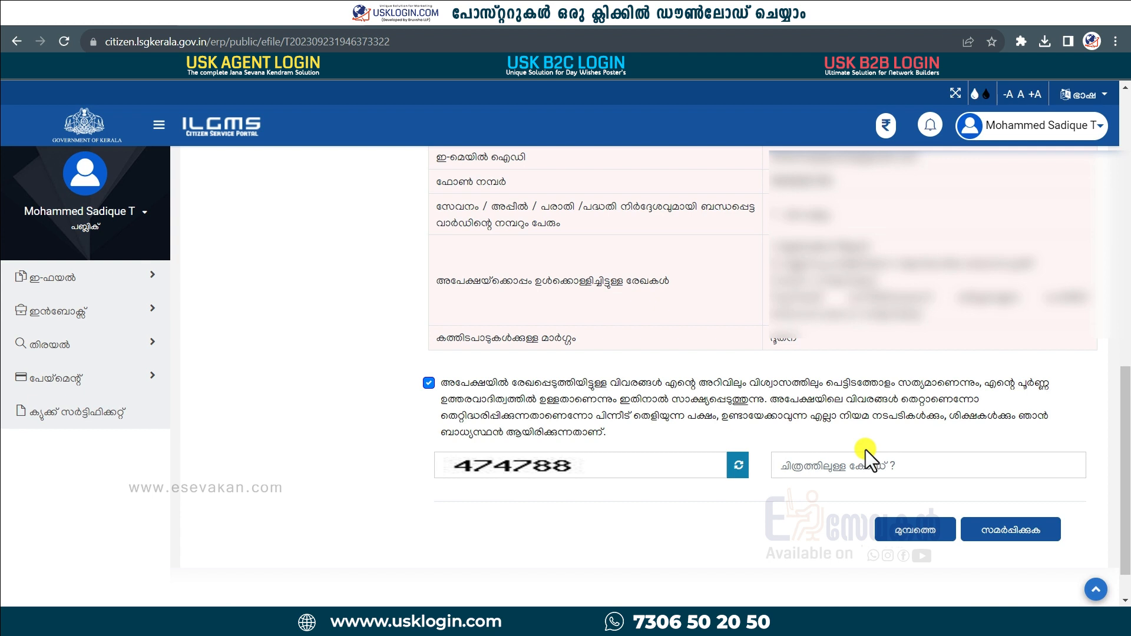
{"action": "left_click", "coordinate": [841, 464]}
{"action": "type", "text": "478788"}
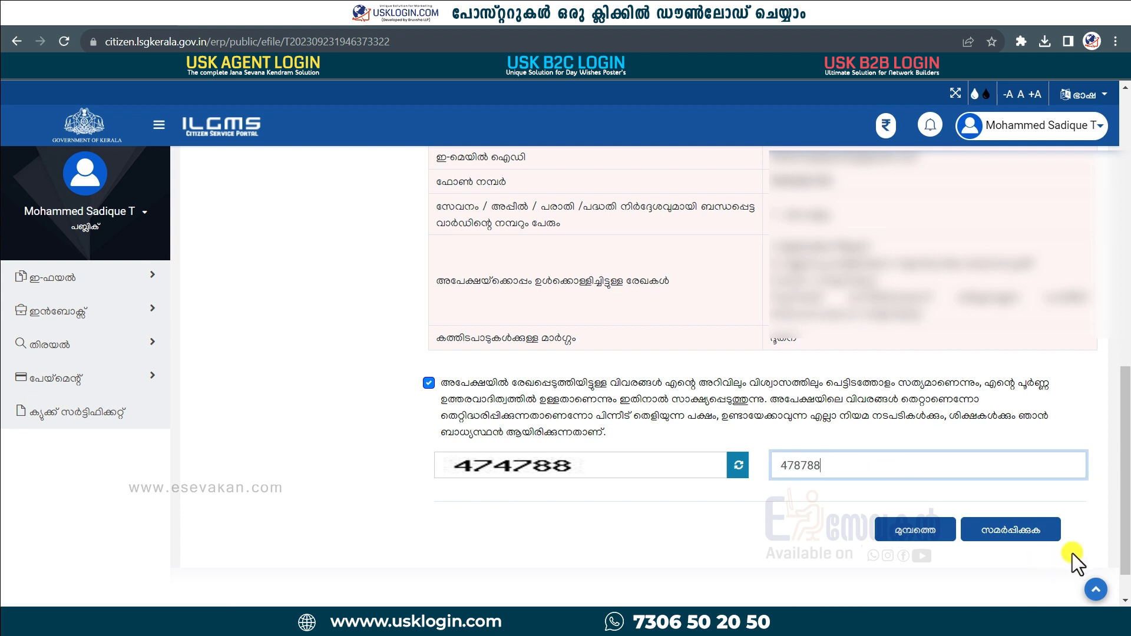